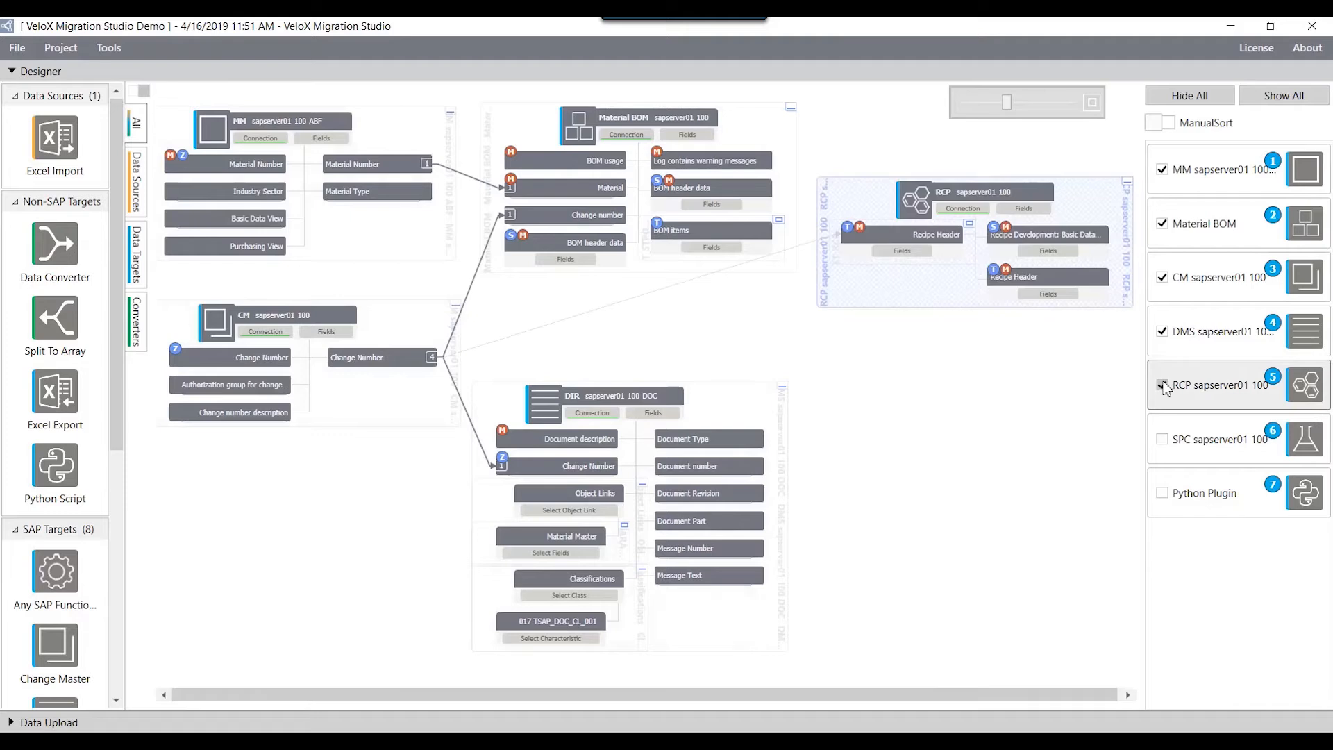
# Step: Show the SPC target in the demo project, then hide everything except the Python Plugin
pyautogui.click(1162, 440)
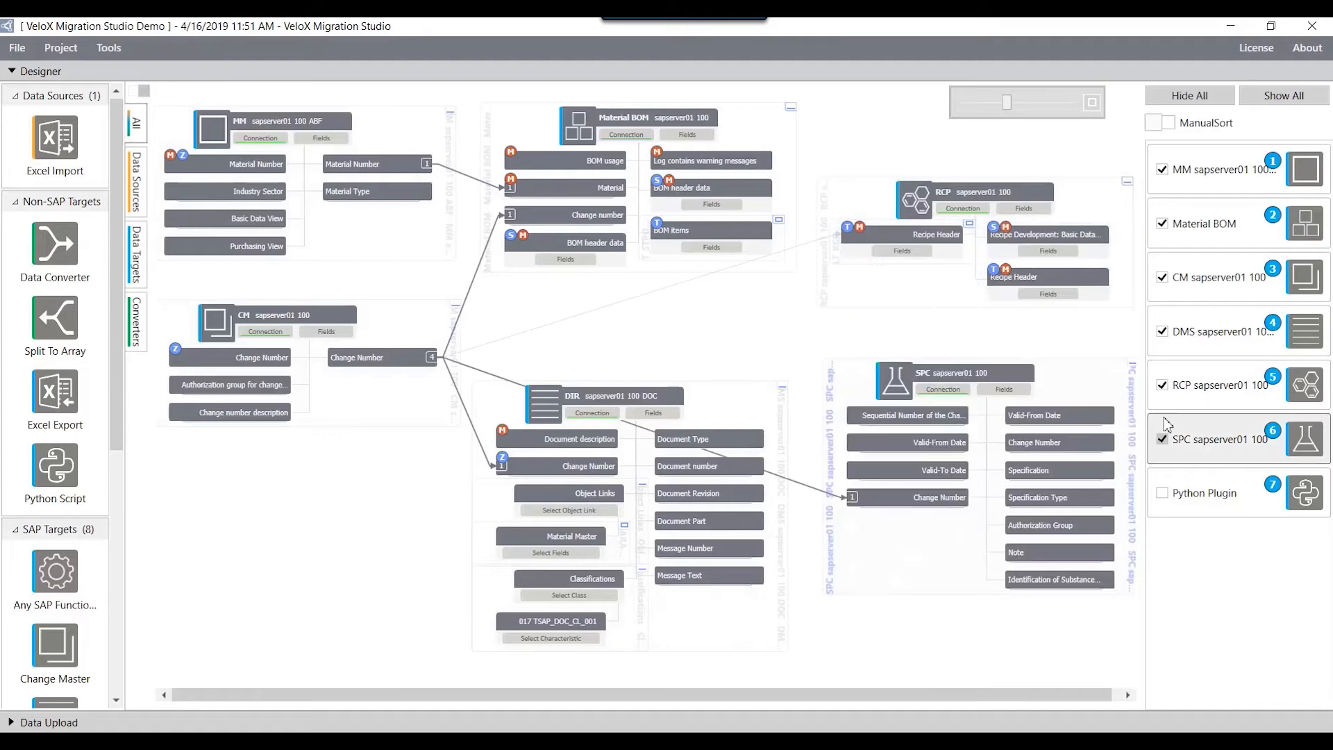
pyautogui.click(1184, 108)
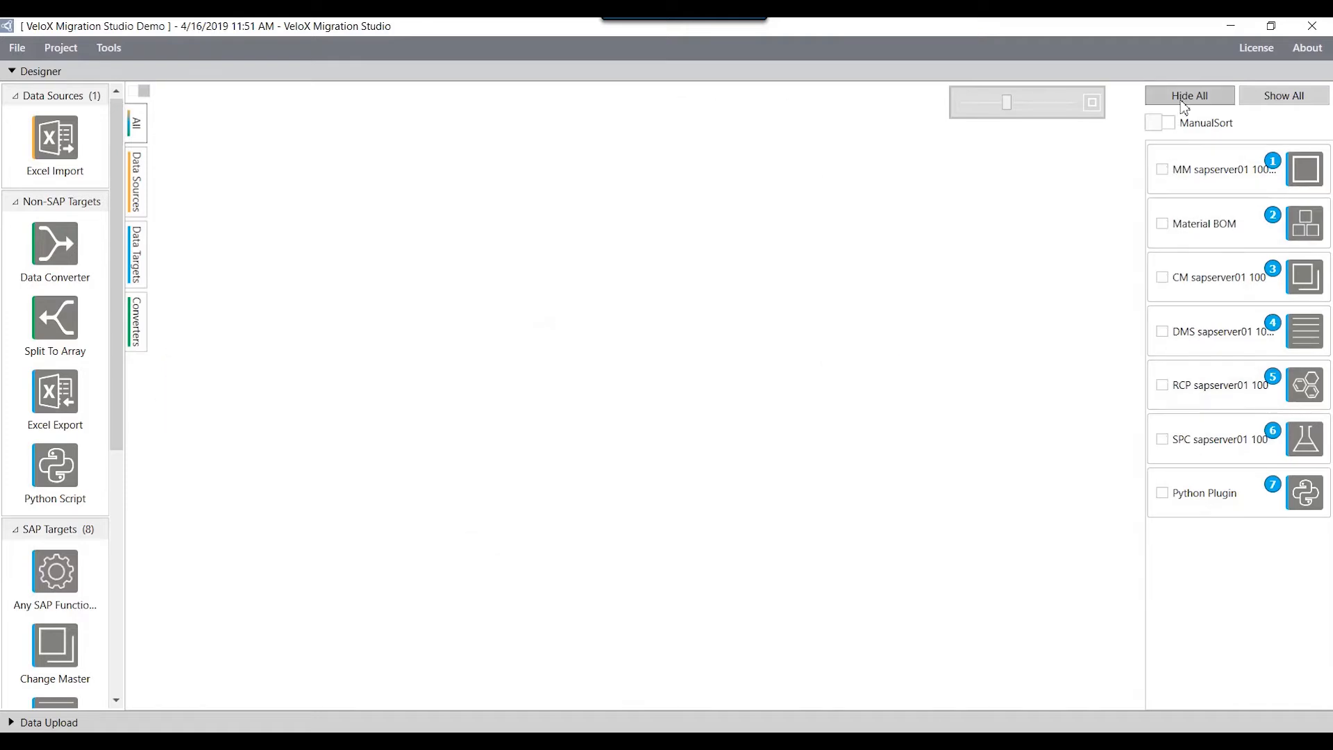
pyautogui.click(1163, 492)
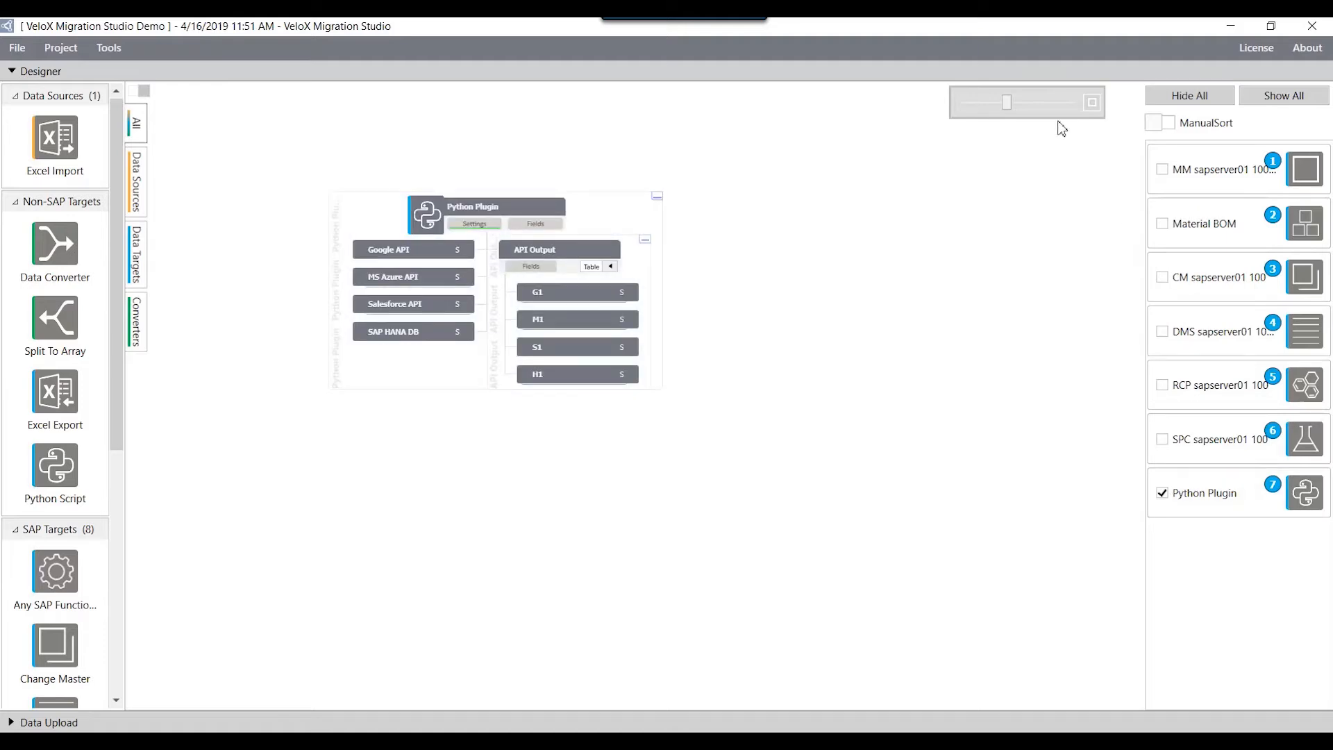
pyautogui.click(1031, 103)
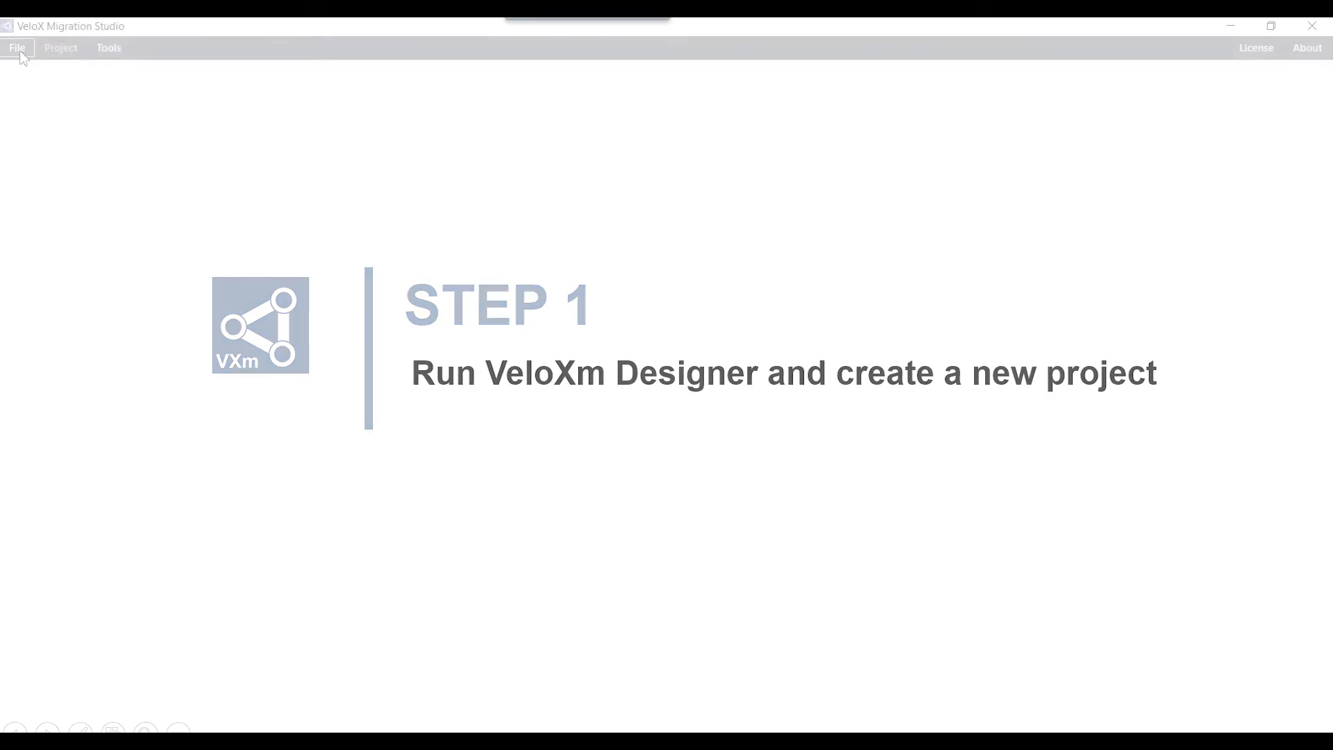
# Step: Create a new project with the description "Create Material"
pyautogui.click(17, 47)
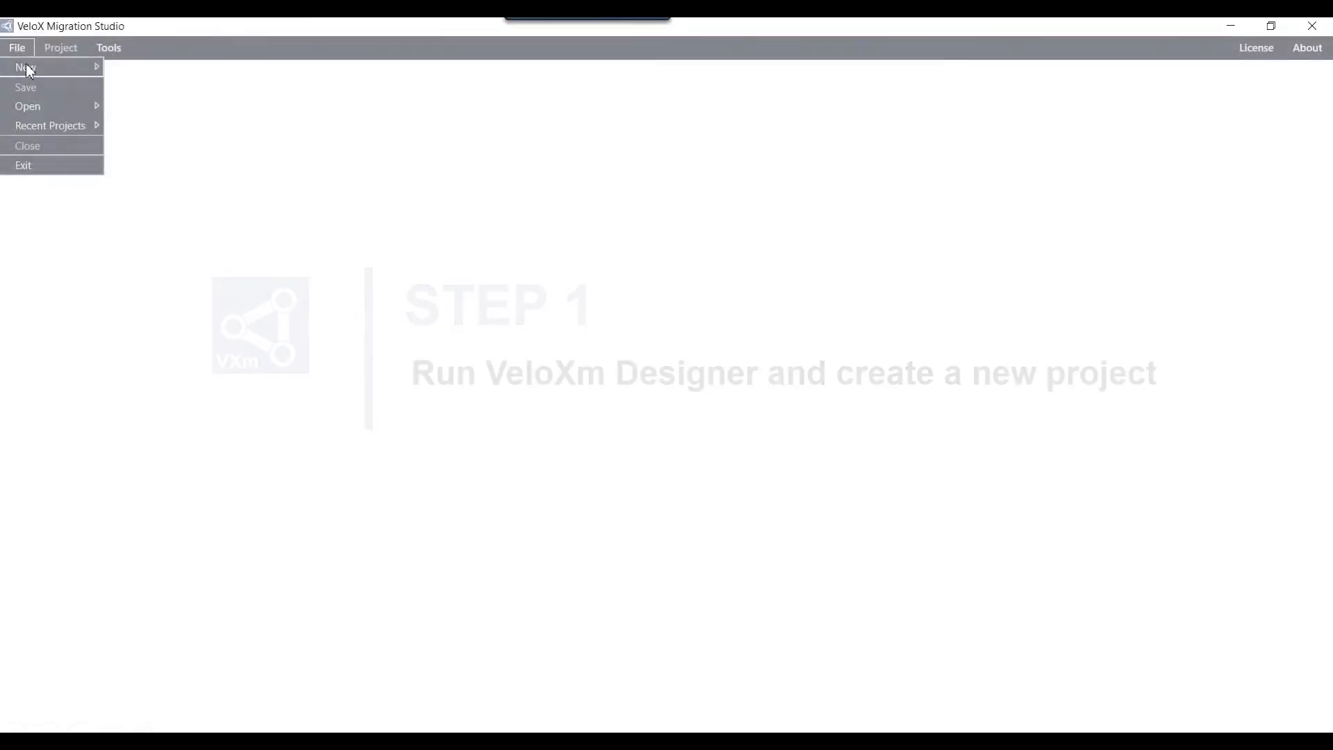
pyautogui.moveTo(33, 67)
pyautogui.click(124, 68)
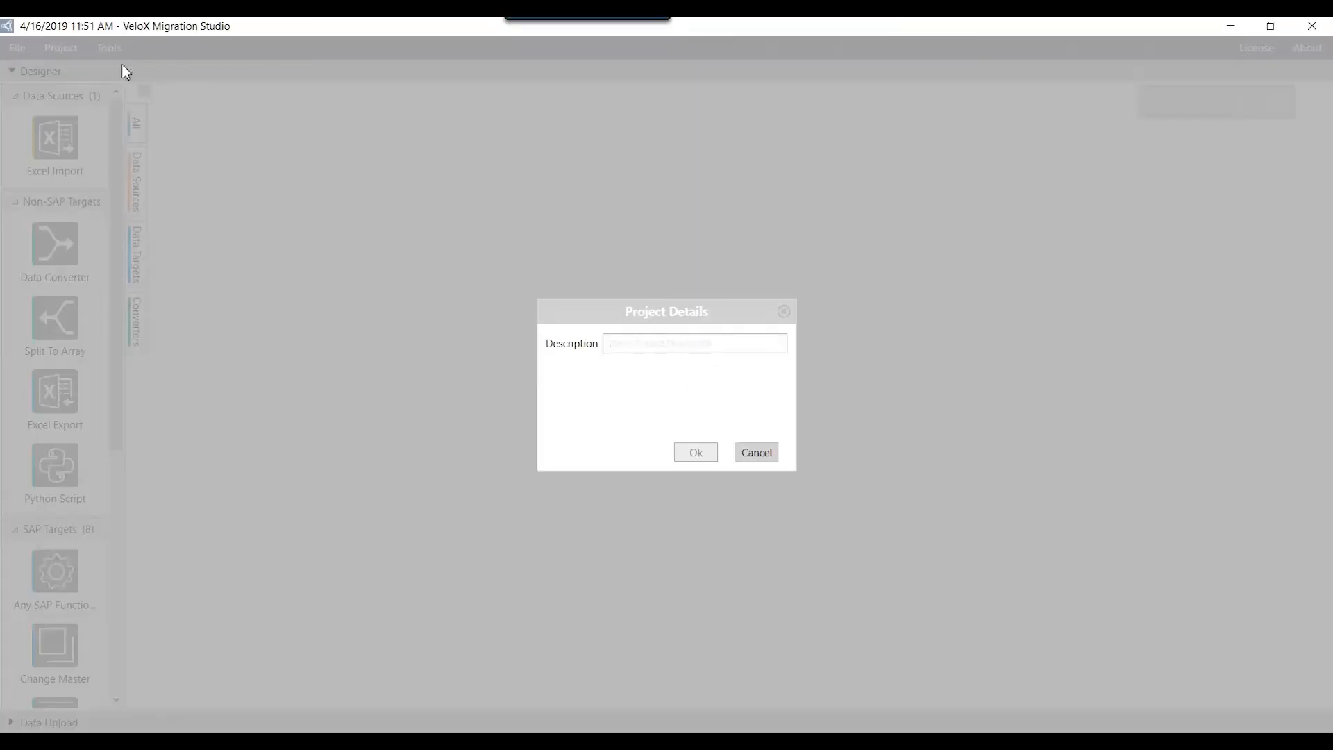
pyautogui.write('Create ')
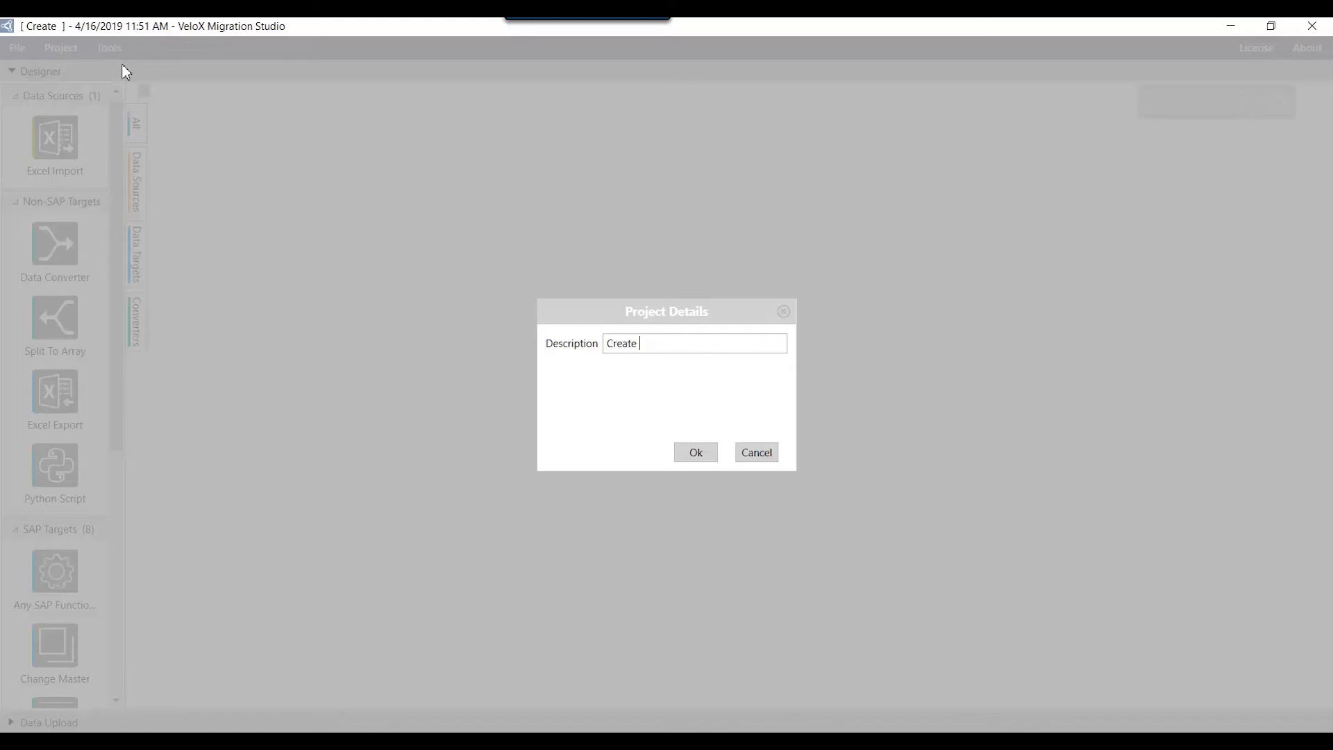
pyautogui.write('Material')
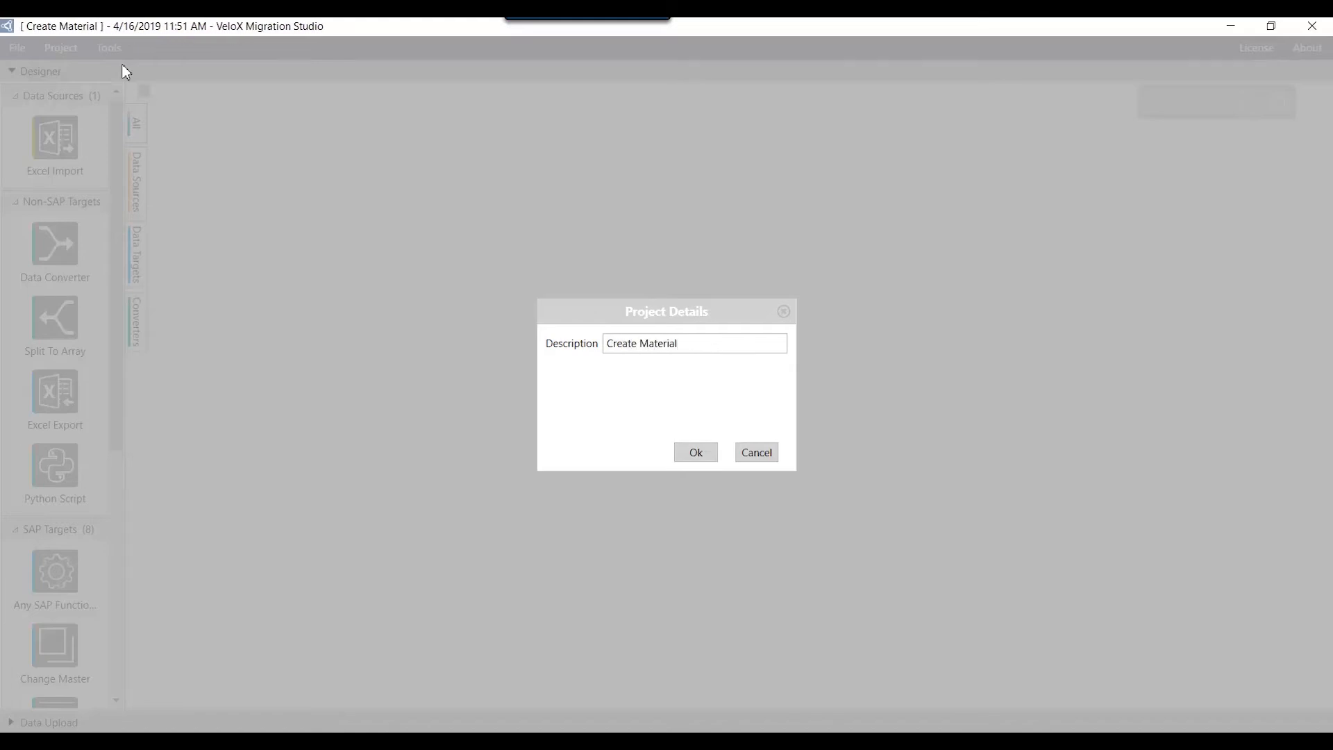
pyautogui.press('Return')
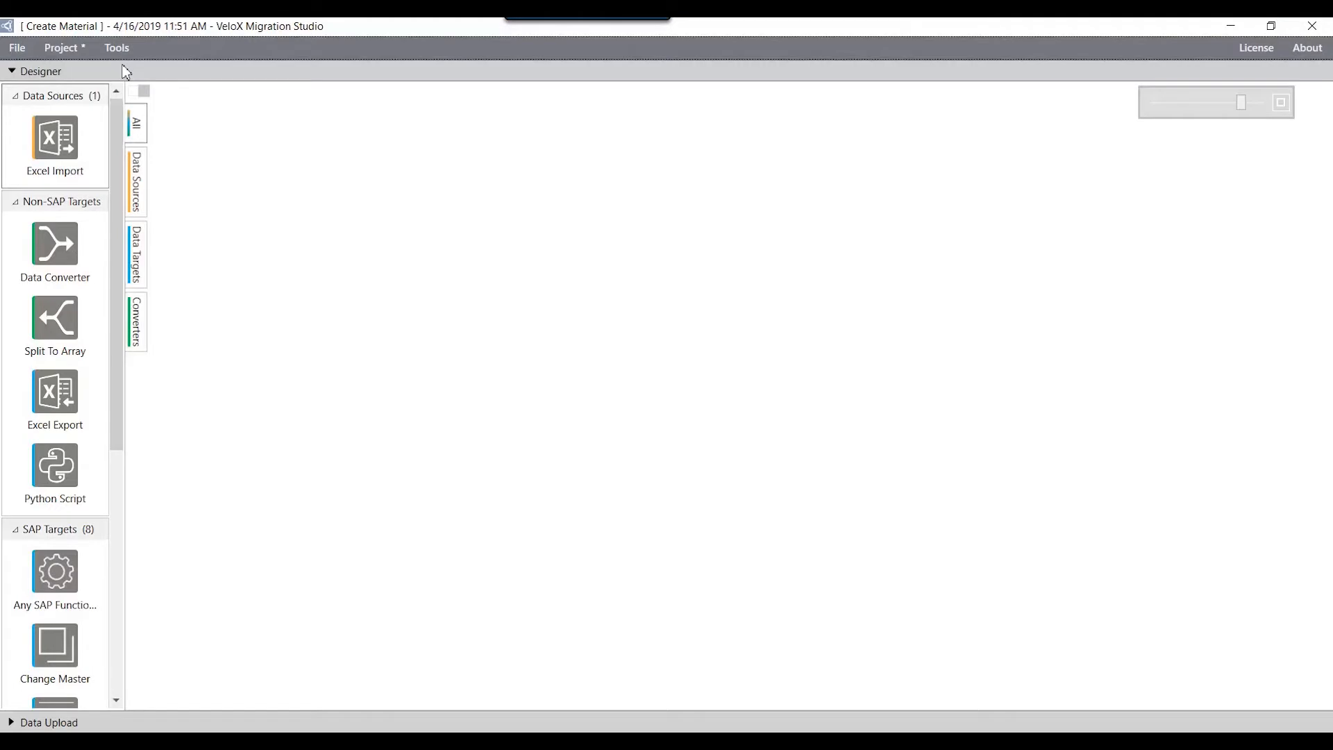
# Step: Add an Excel Import data source to the canvas and load Materials_Demo.xlsx into it
pyautogui.moveTo(66, 132); pyautogui.dragTo(221, 102)
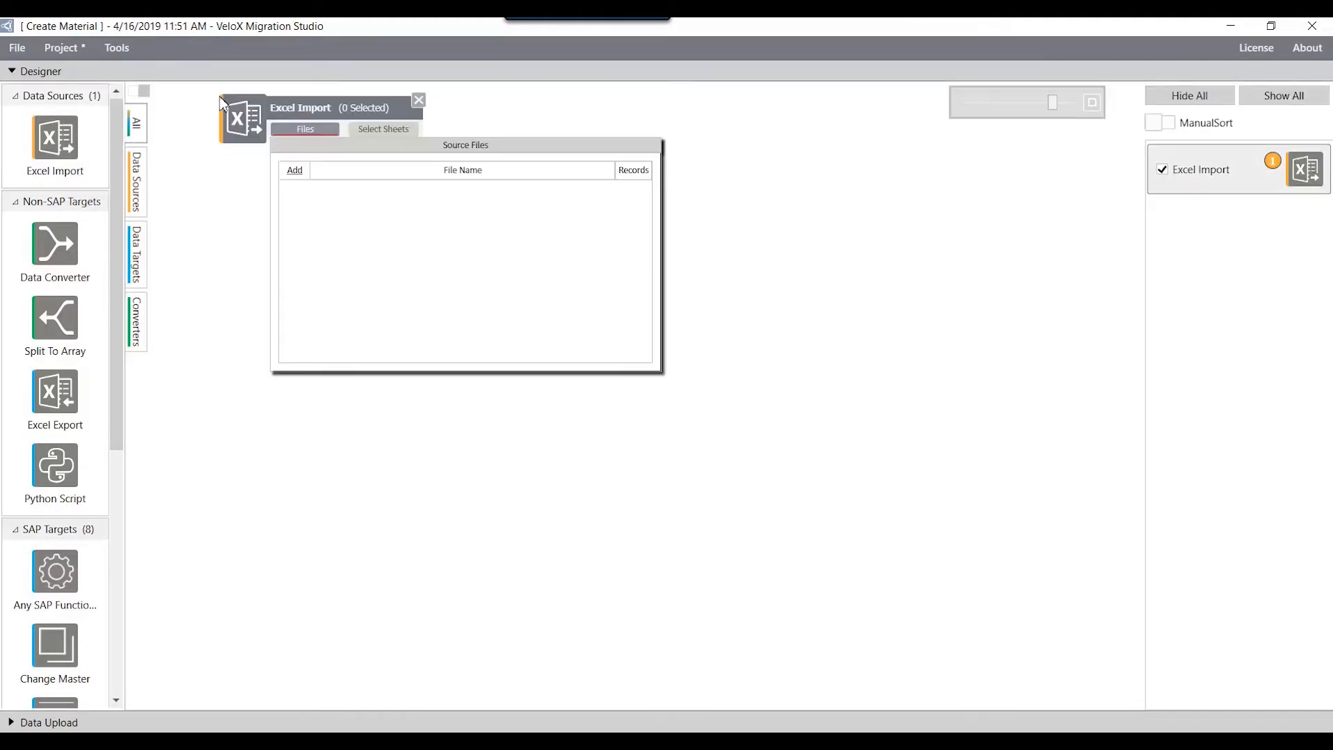
pyautogui.click(295, 170)
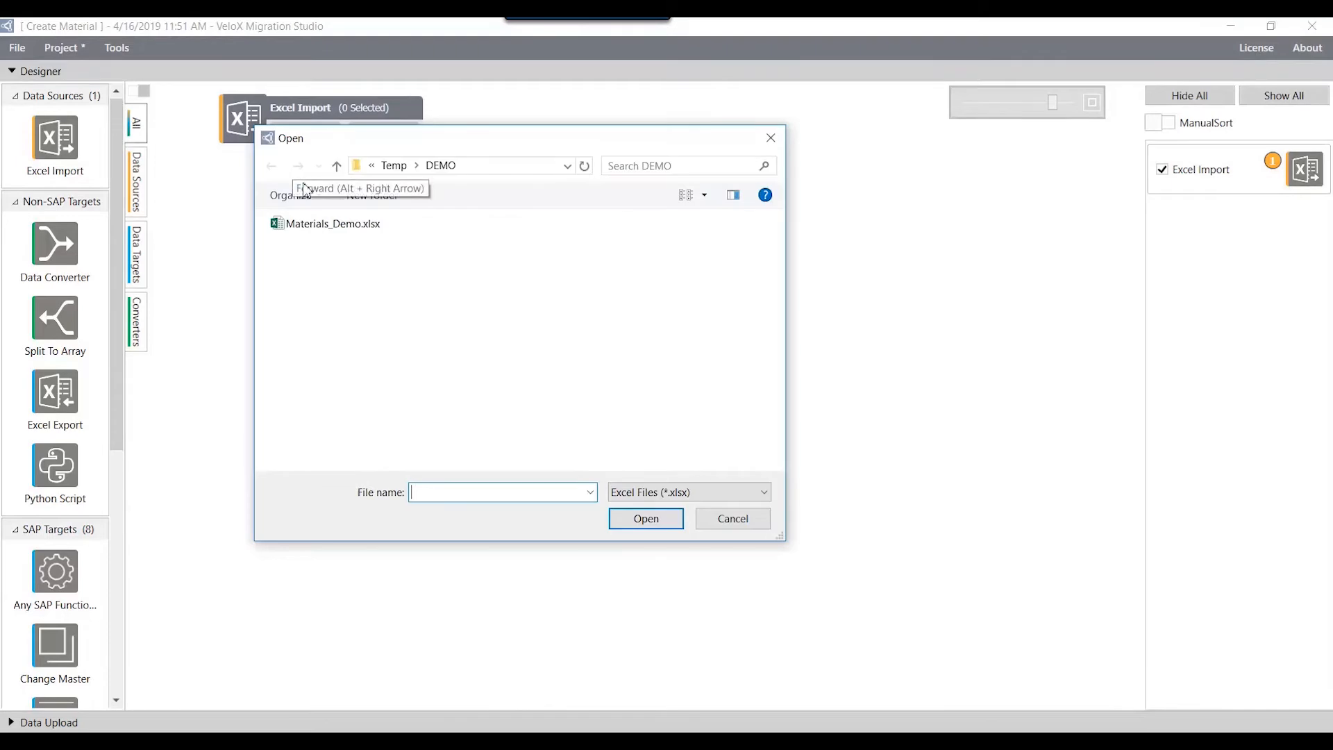
pyautogui.click(321, 226)
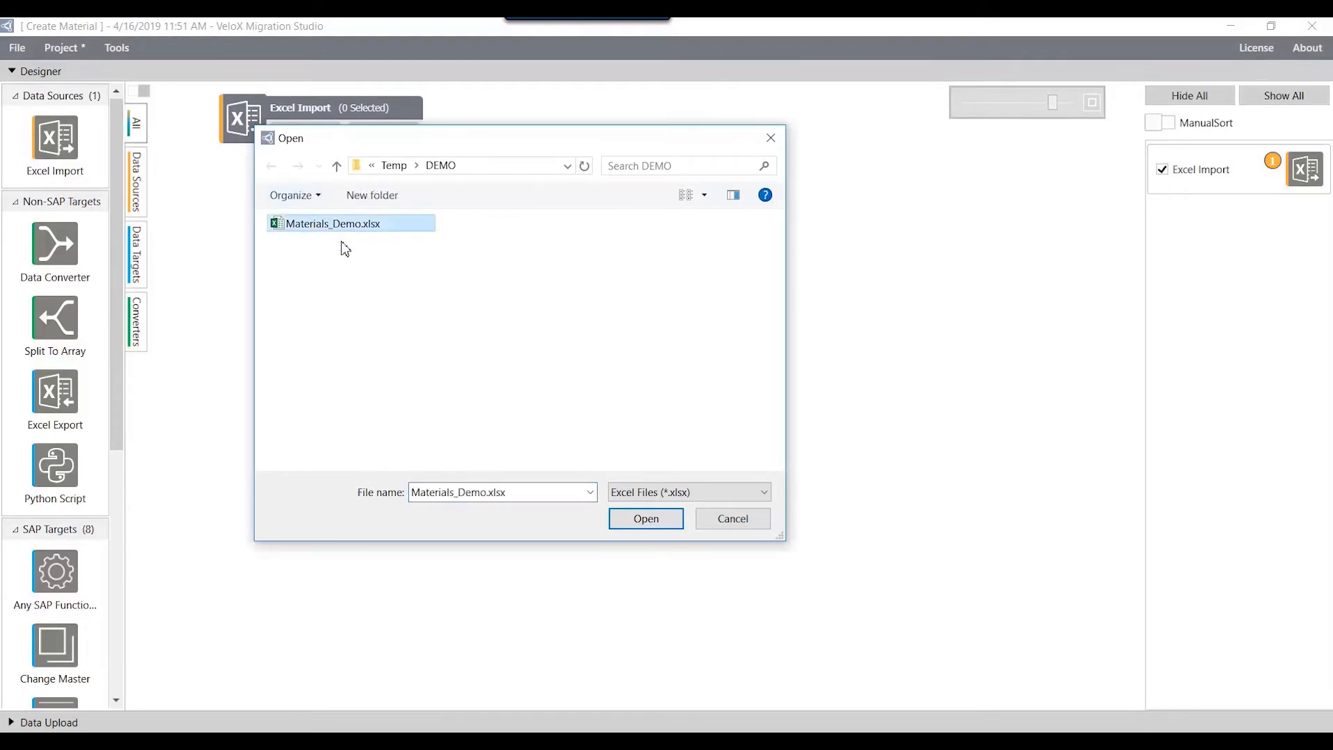
pyautogui.click(612, 516)
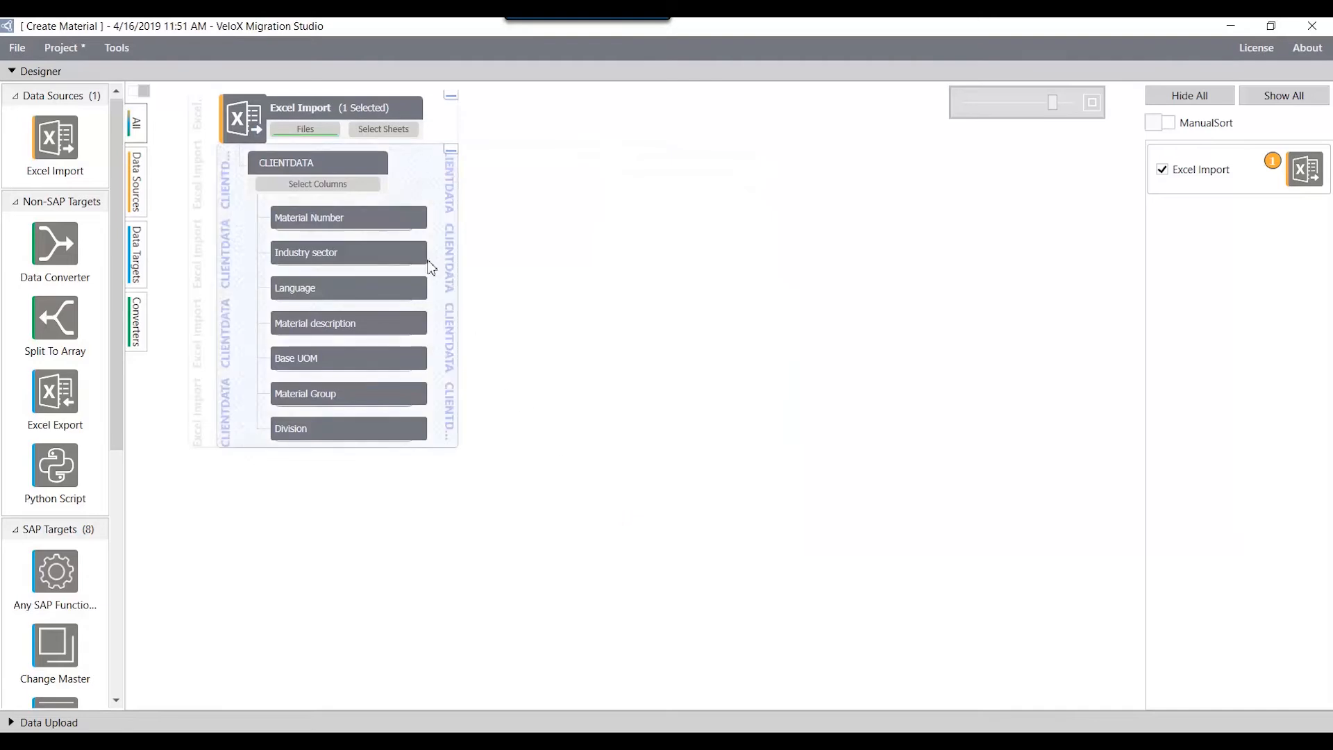
# Step: Open the Materials_Demo.xlsx source file and examine its material records
pyautogui.click(325, 131)
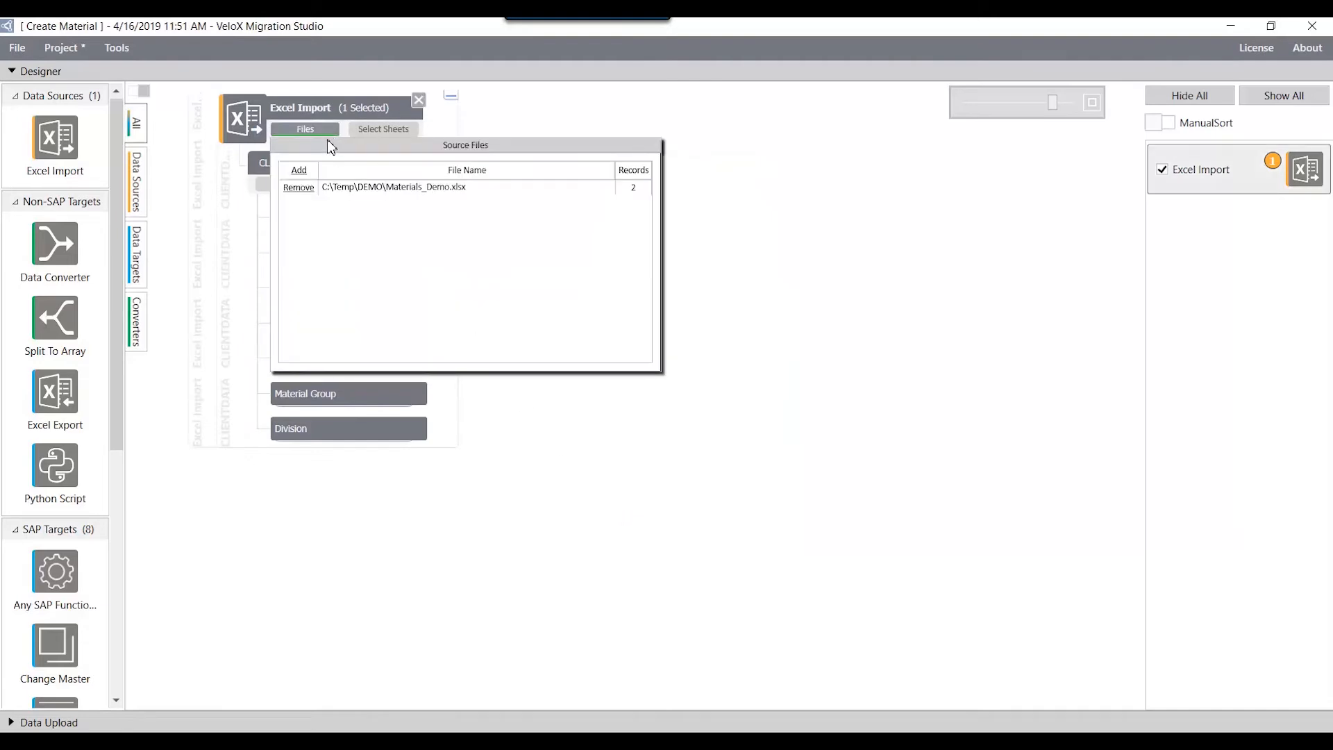
pyautogui.doubleClick(345, 187)
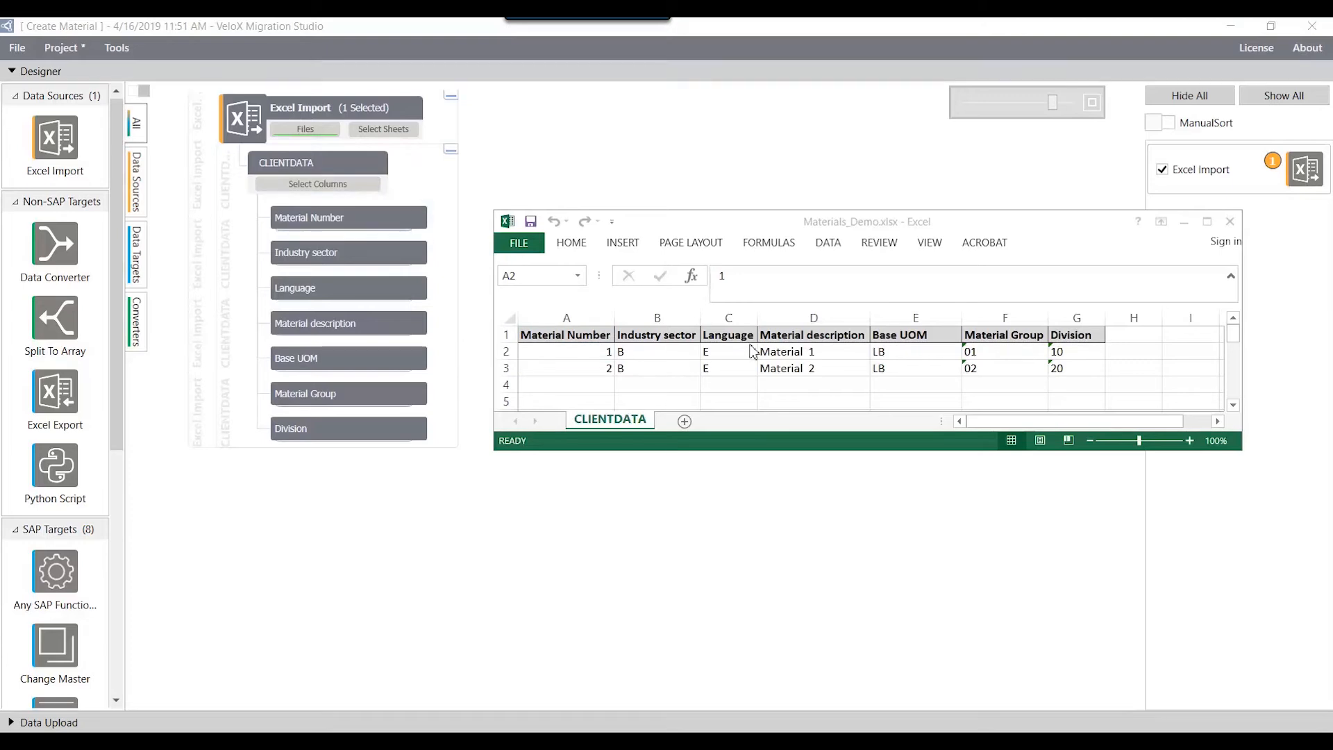
pyautogui.click(771, 351)
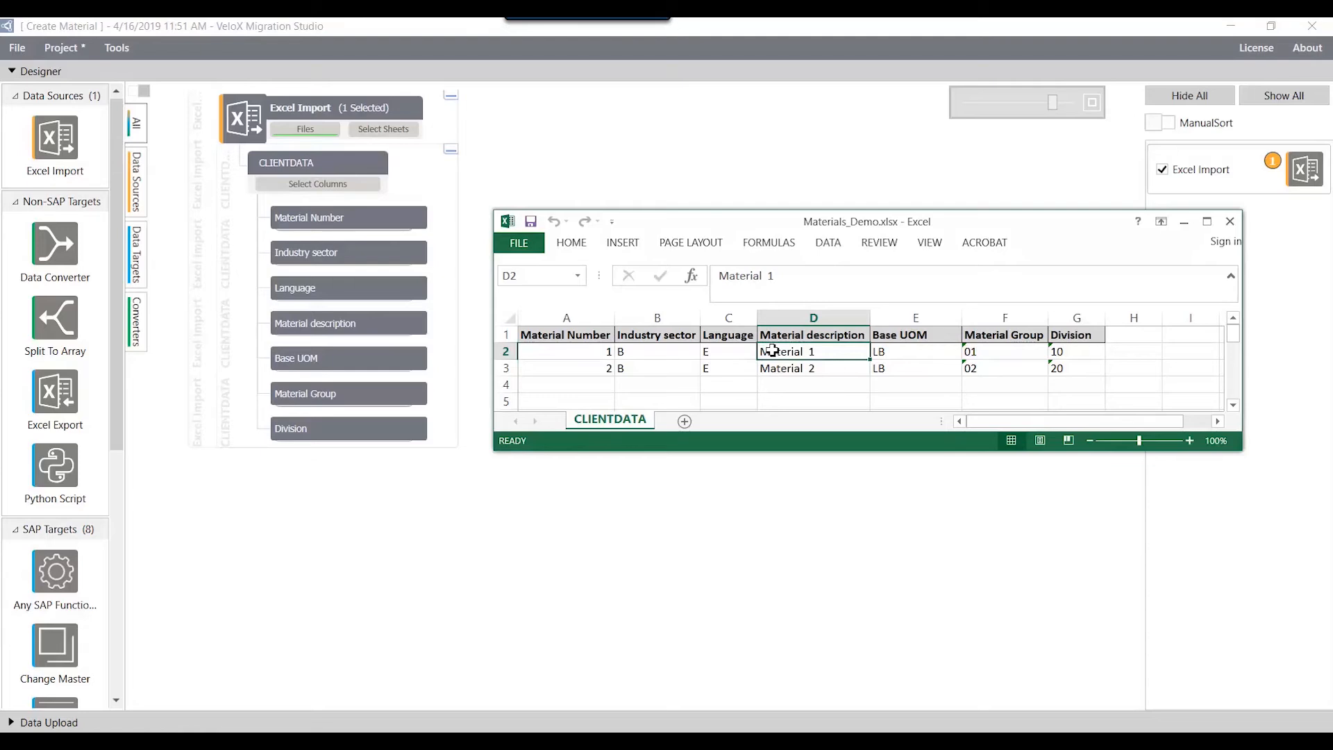
pyautogui.click(348, 185)
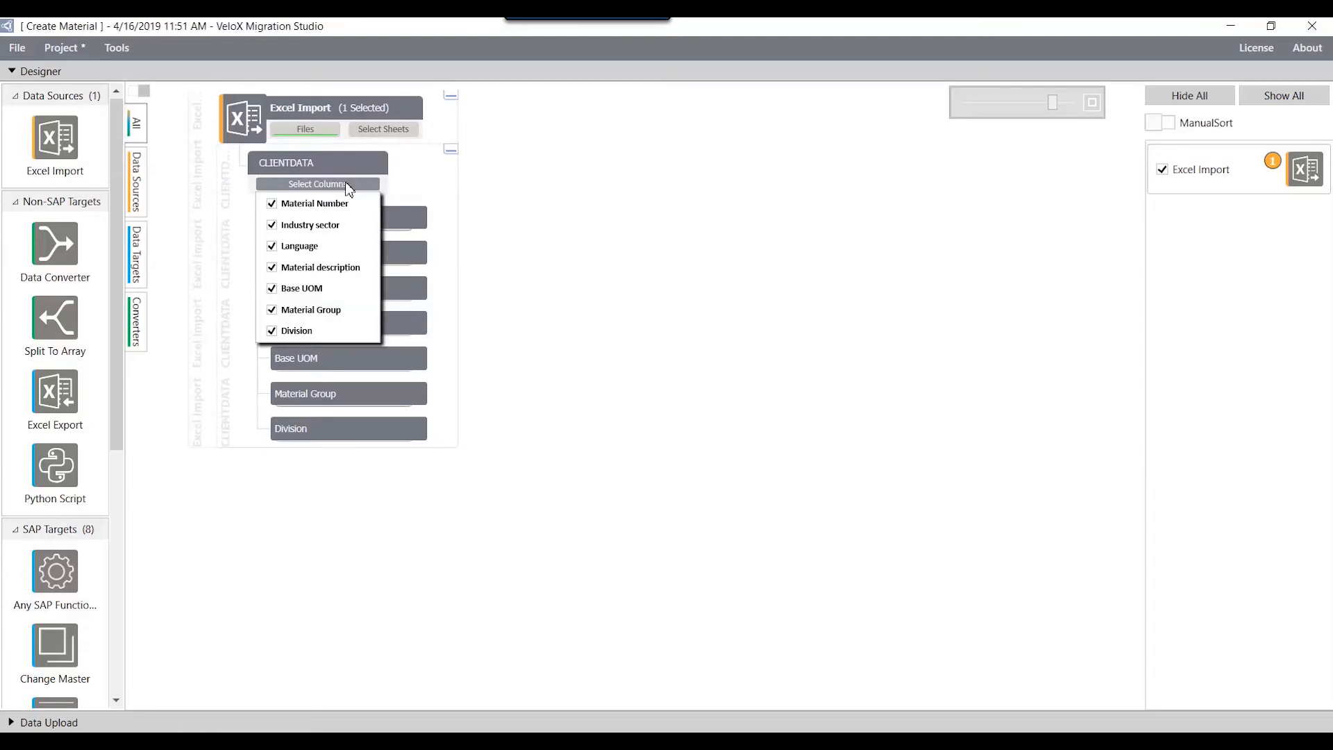
pyautogui.click(332, 333)
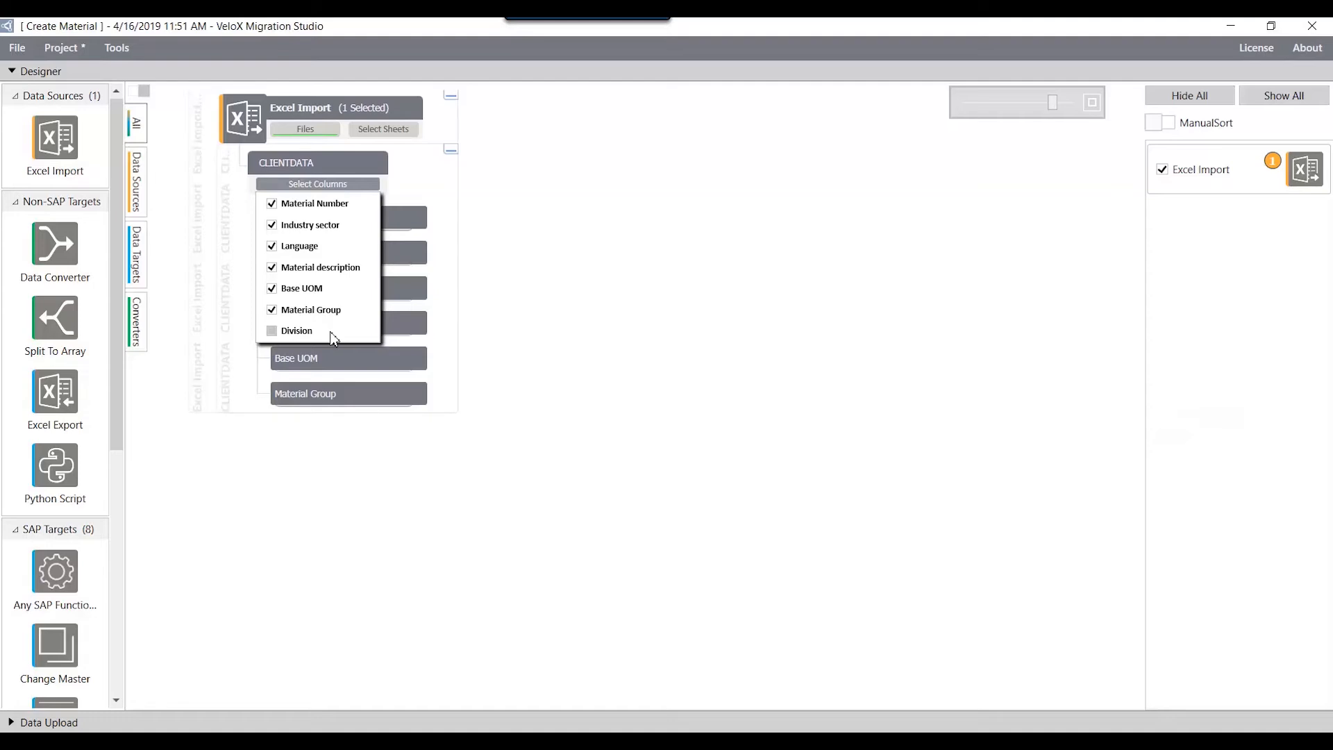
pyautogui.click(332, 333)
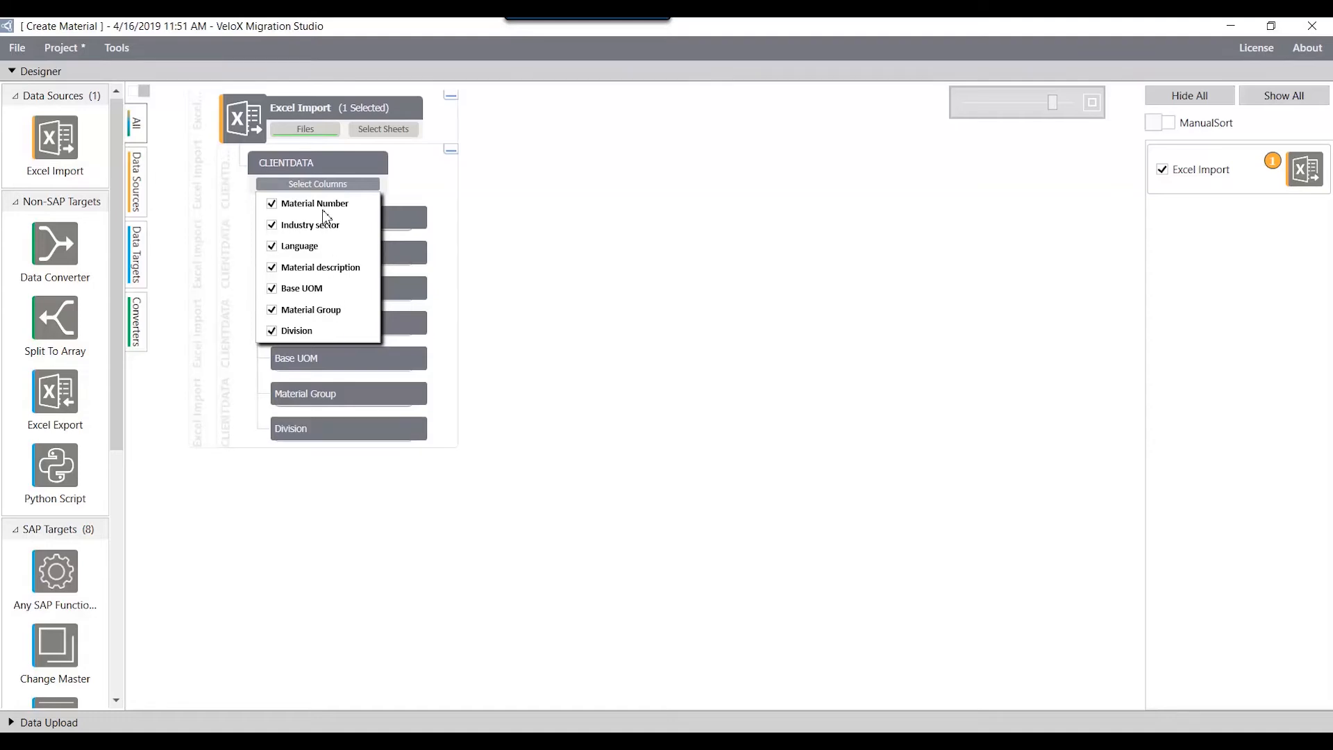
pyautogui.click(322, 186)
# Step: Mark the Material Number column of CLIENTDATA as a key
pyautogui.click(321, 218)
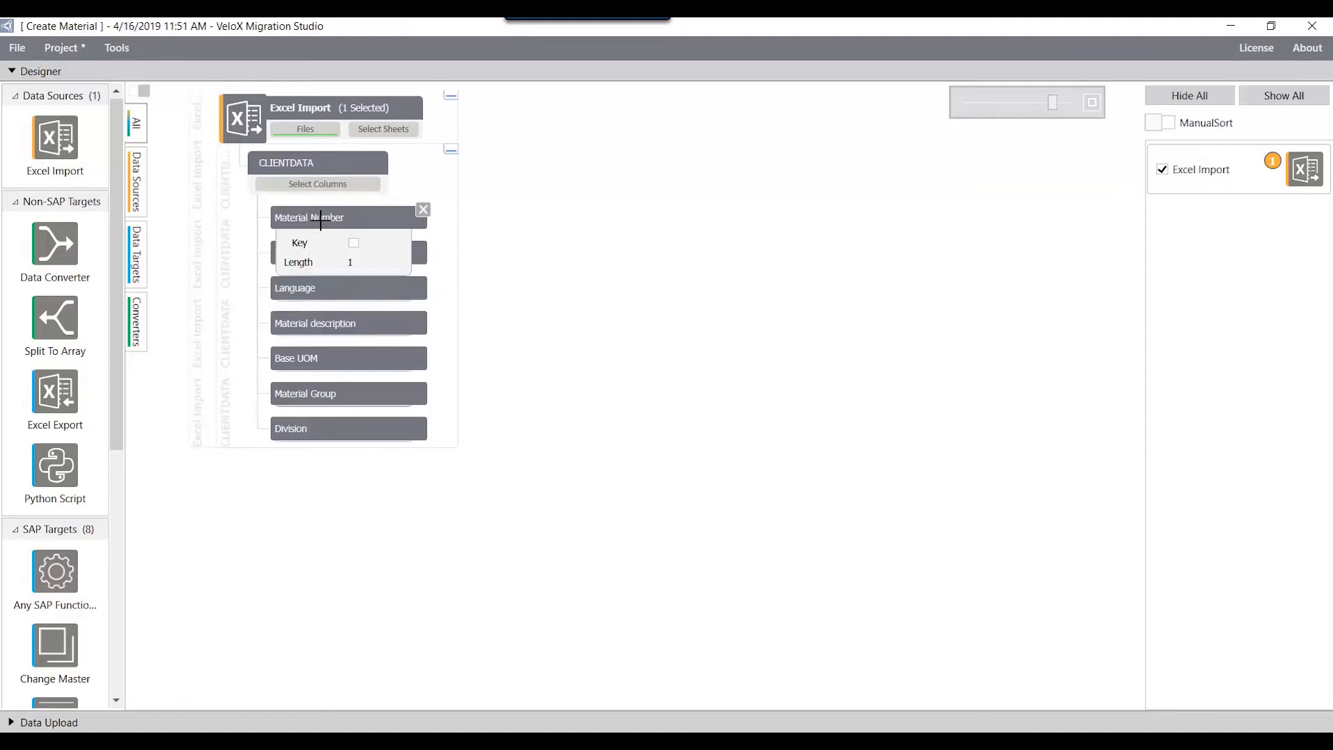
pyautogui.click(353, 243)
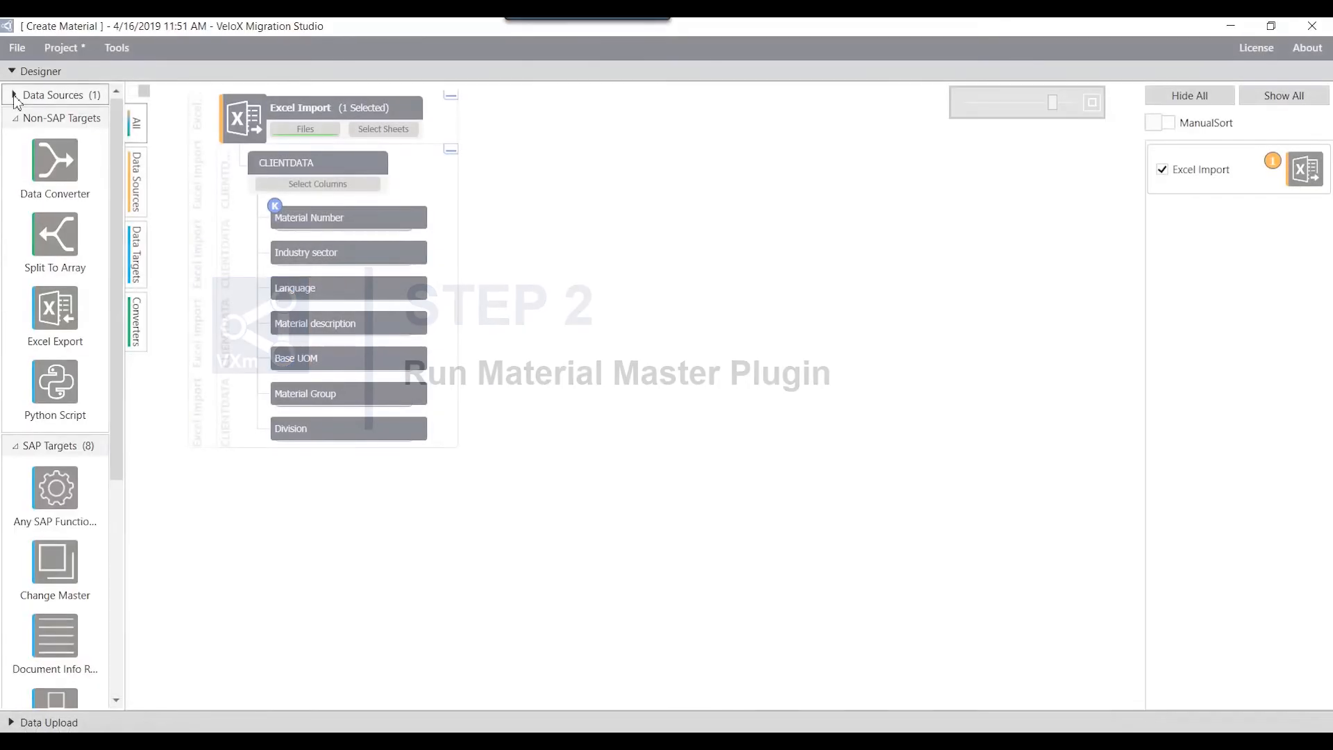
# Step: Add a Material Master SAP target to the canvas beside the Excel source
pyautogui.click(16, 118)
pyautogui.scroll(-1, 25, 139)
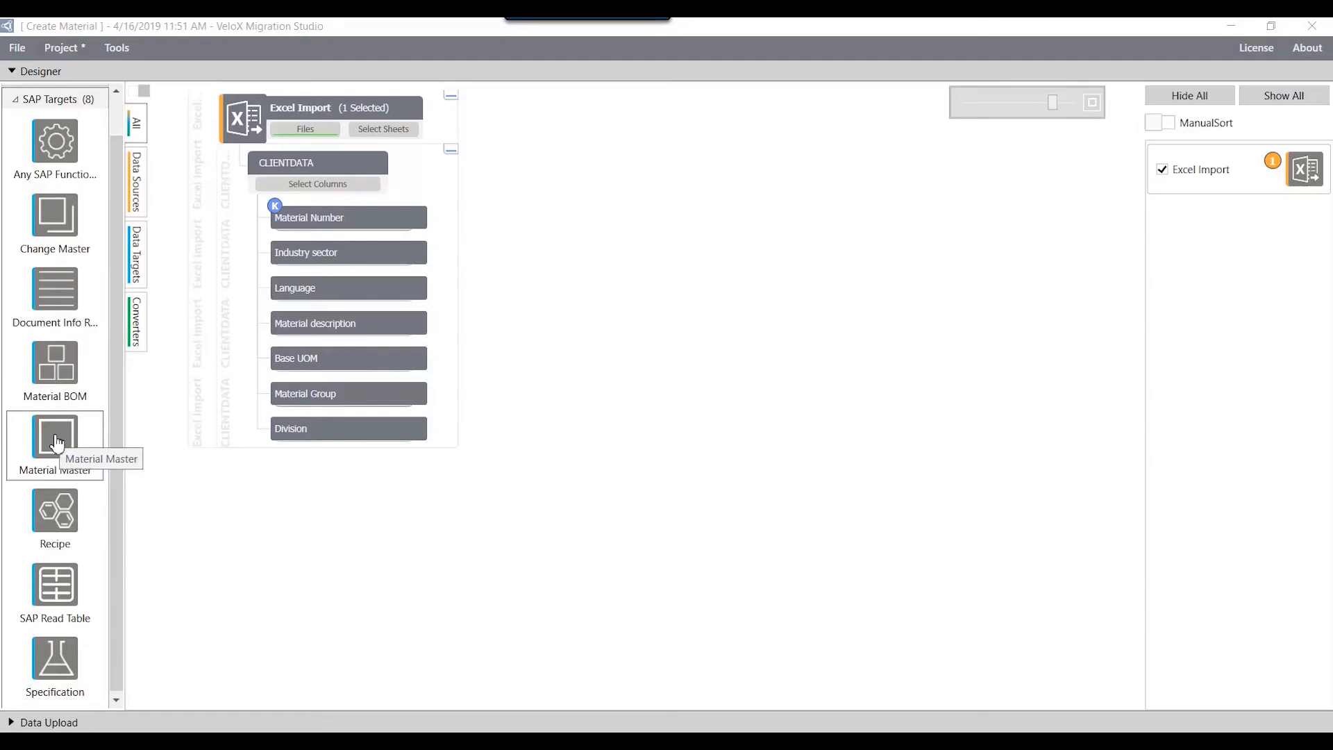
pyautogui.moveTo(56, 445); pyautogui.dragTo(715, 97)
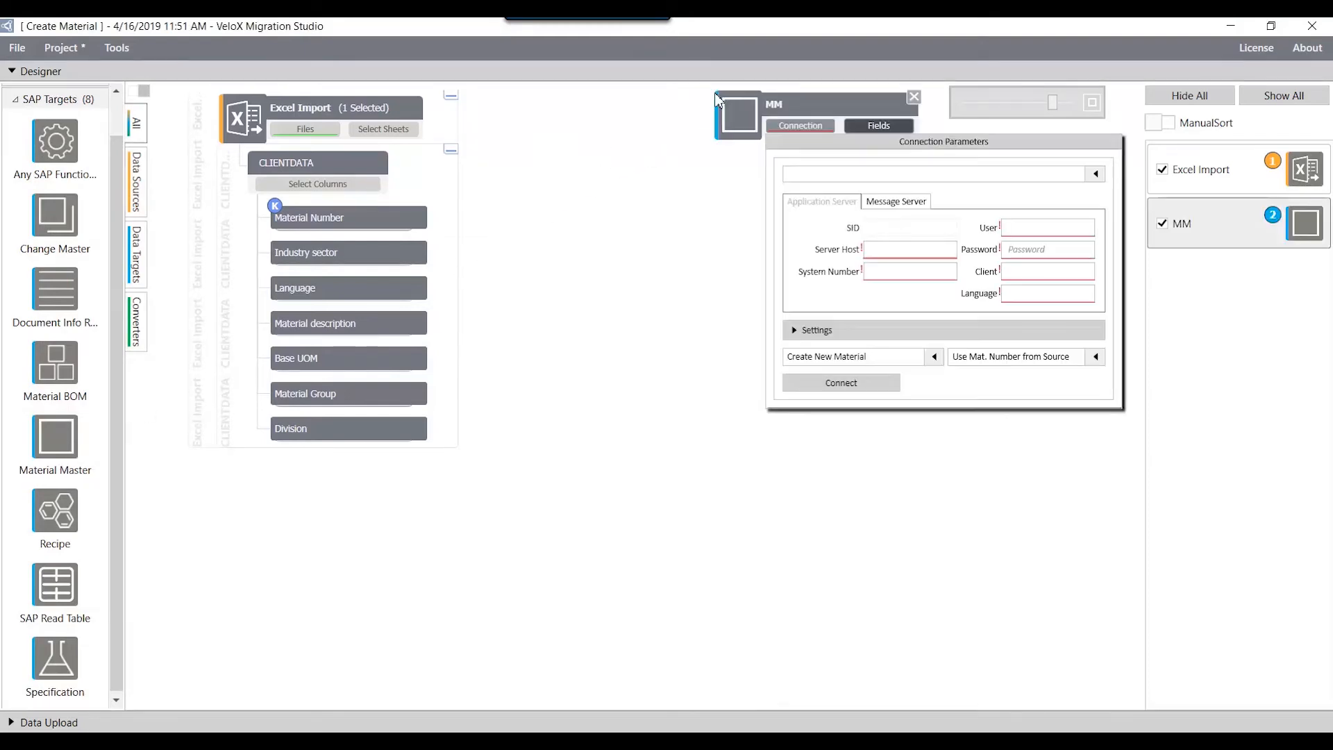
# Step: Choose the sapserver01 application server for the Material Master connection and enter the account password
pyautogui.click(1094, 174)
pyautogui.click(1073, 195)
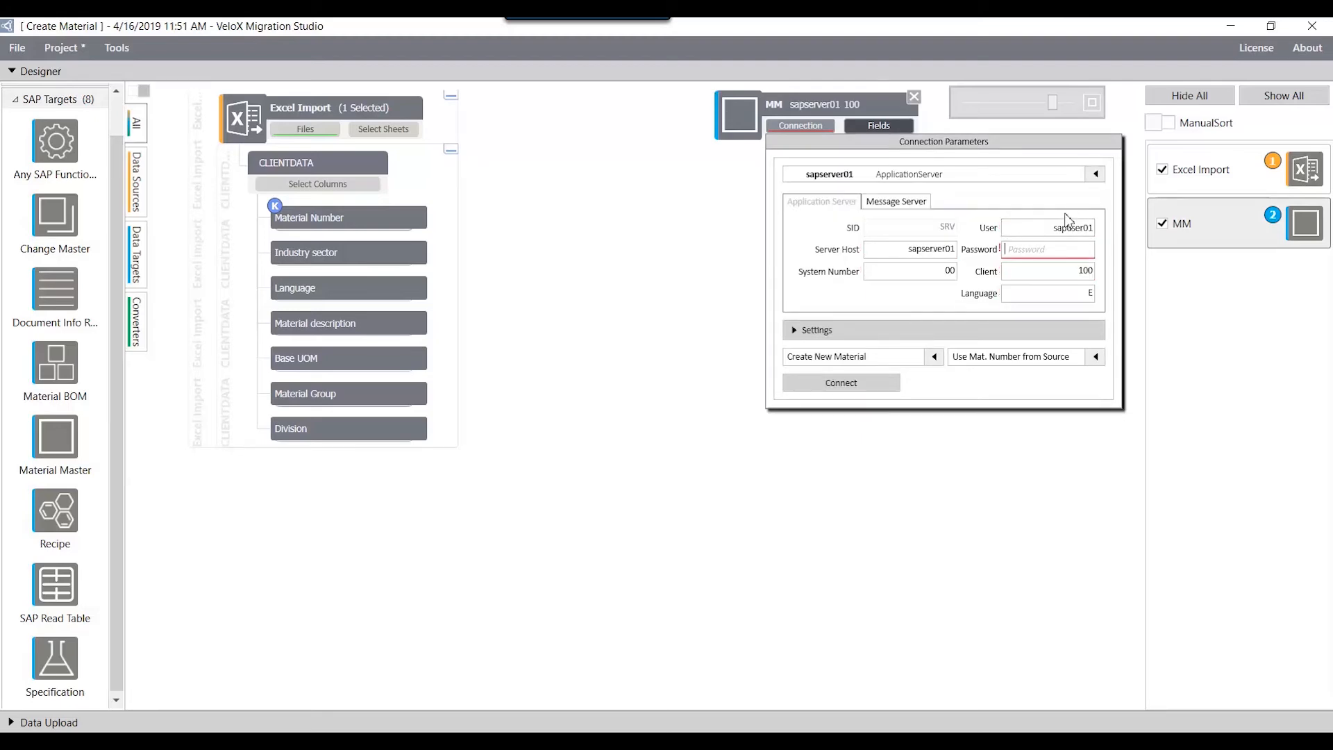
pyautogui.click(1031, 249)
pyautogui.write('••••••')
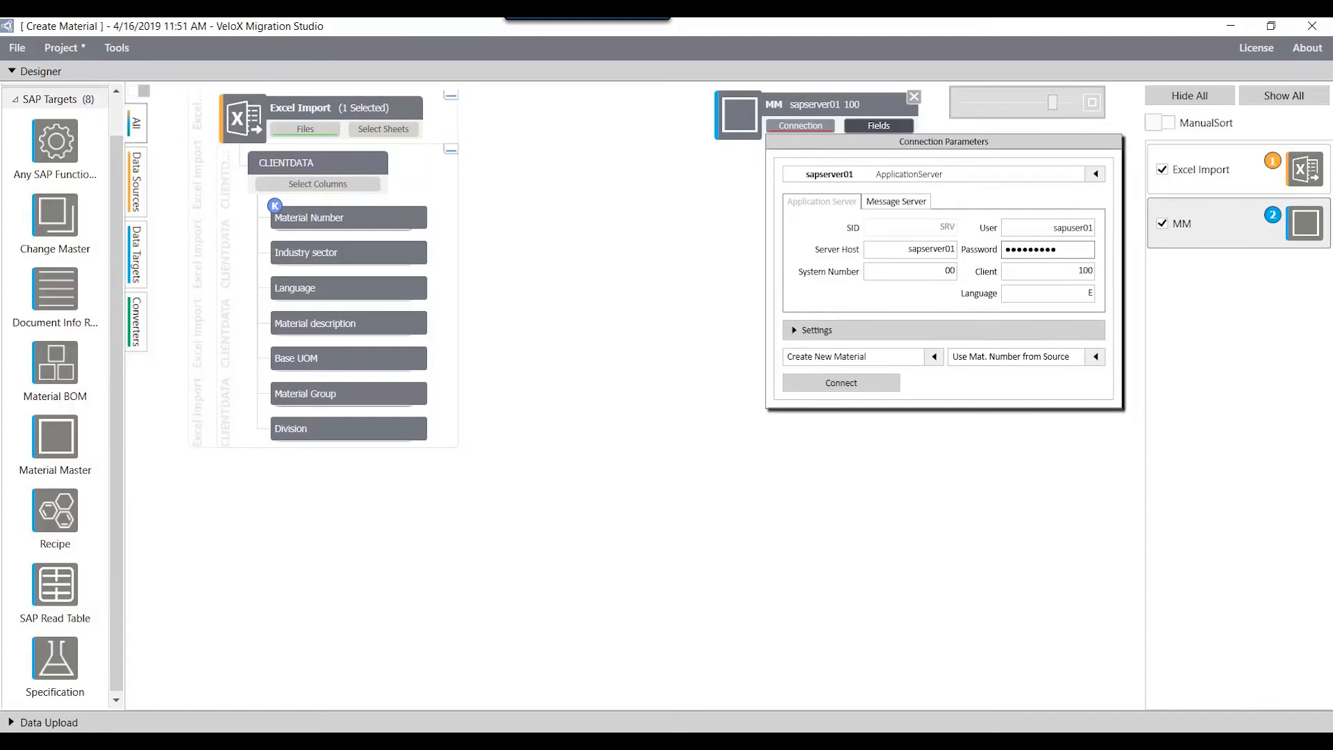
# Step: Connect the Material Master for Create New Material with Generate a new Material Number and material type FERT (Finished Product)
pyautogui.click(933, 356)
pyautogui.click(920, 383)
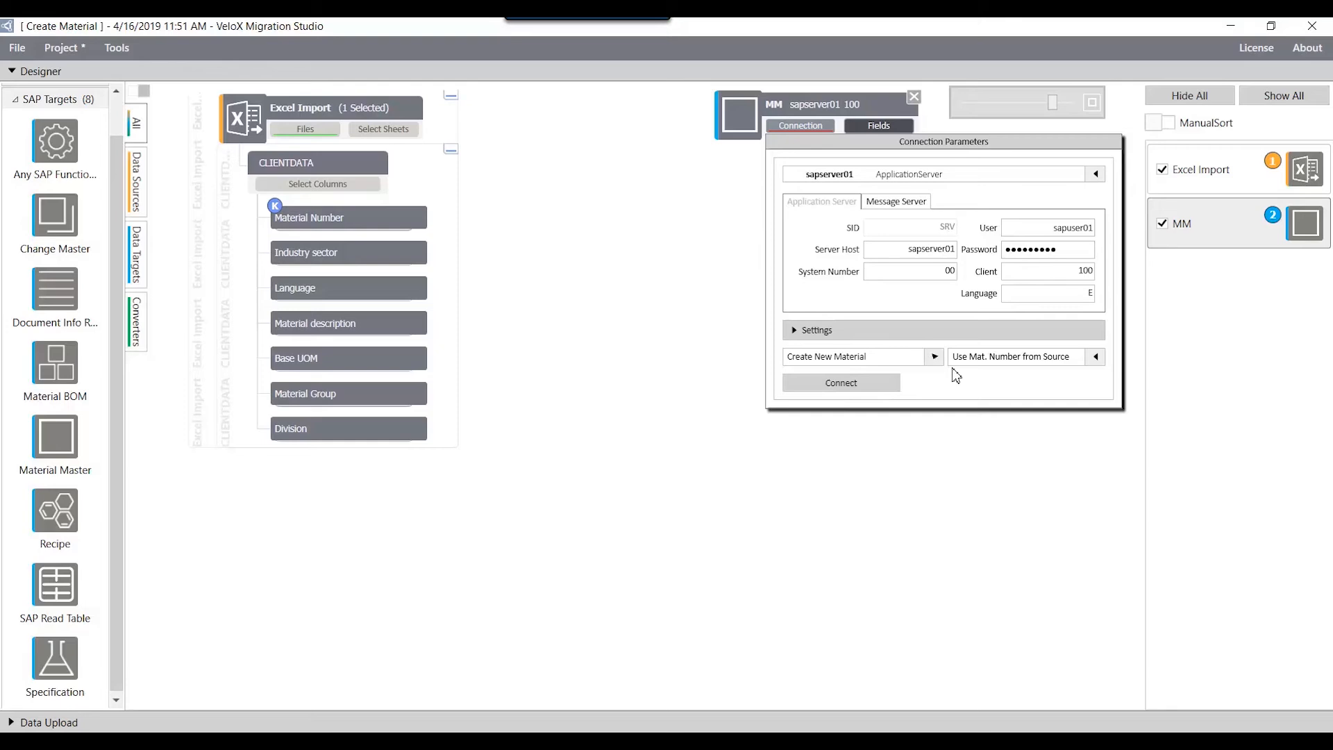
pyautogui.click(1095, 356)
pyautogui.click(1028, 376)
pyautogui.click(859, 391)
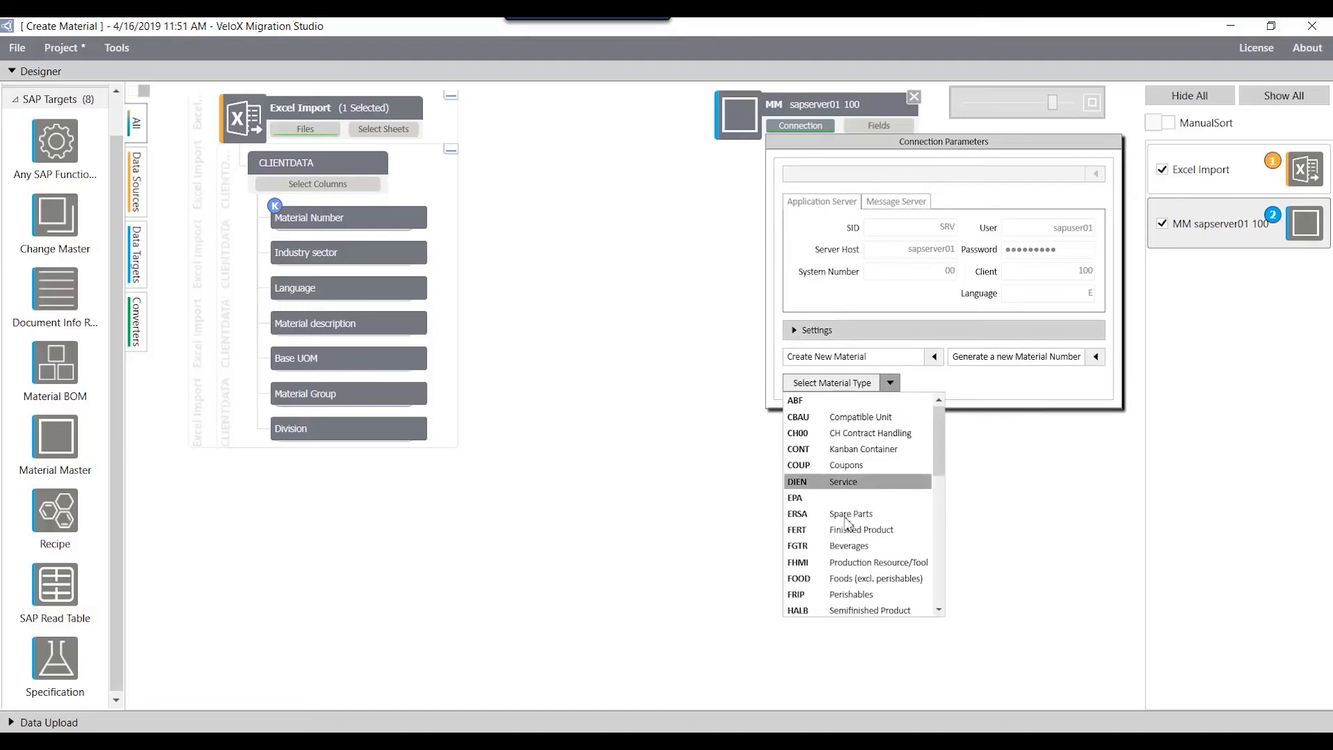
pyautogui.click(846, 530)
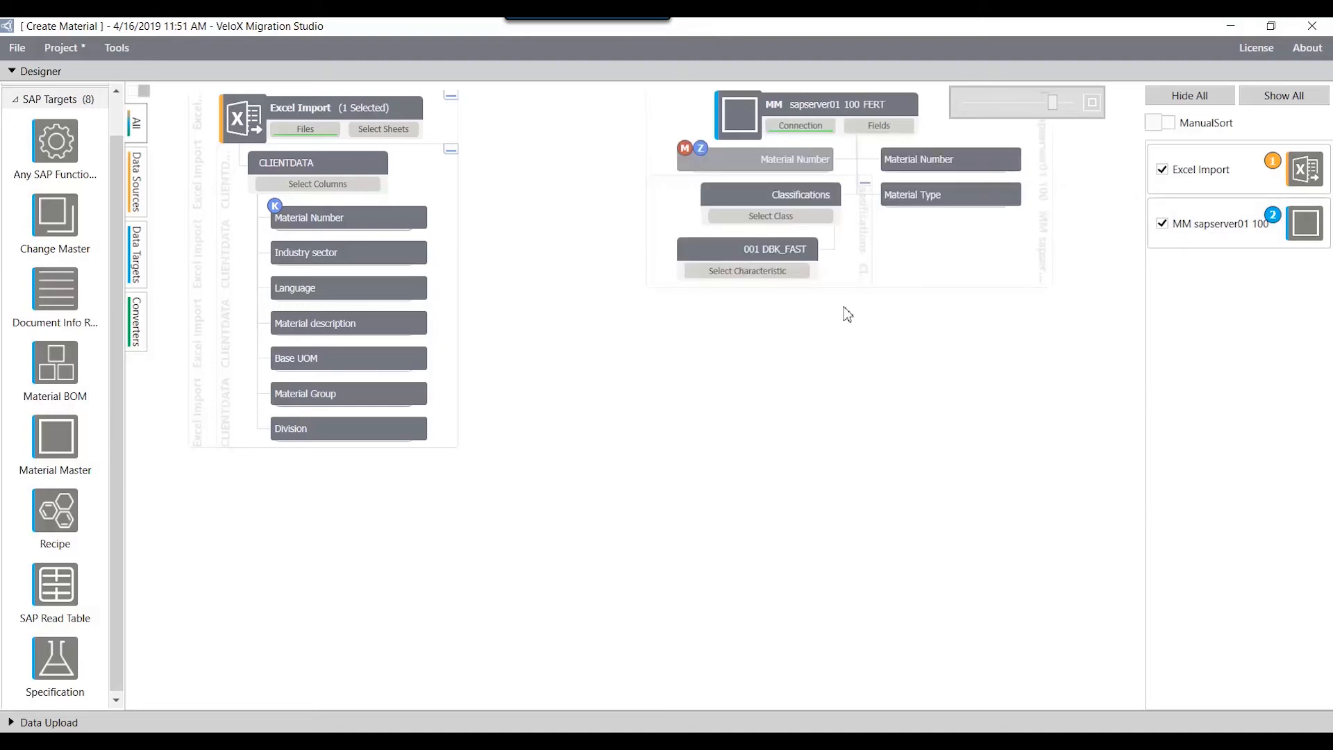
# Step: Add the Industry Sector and Basic Data View head data fields to the Material Master
pyautogui.click(876, 127)
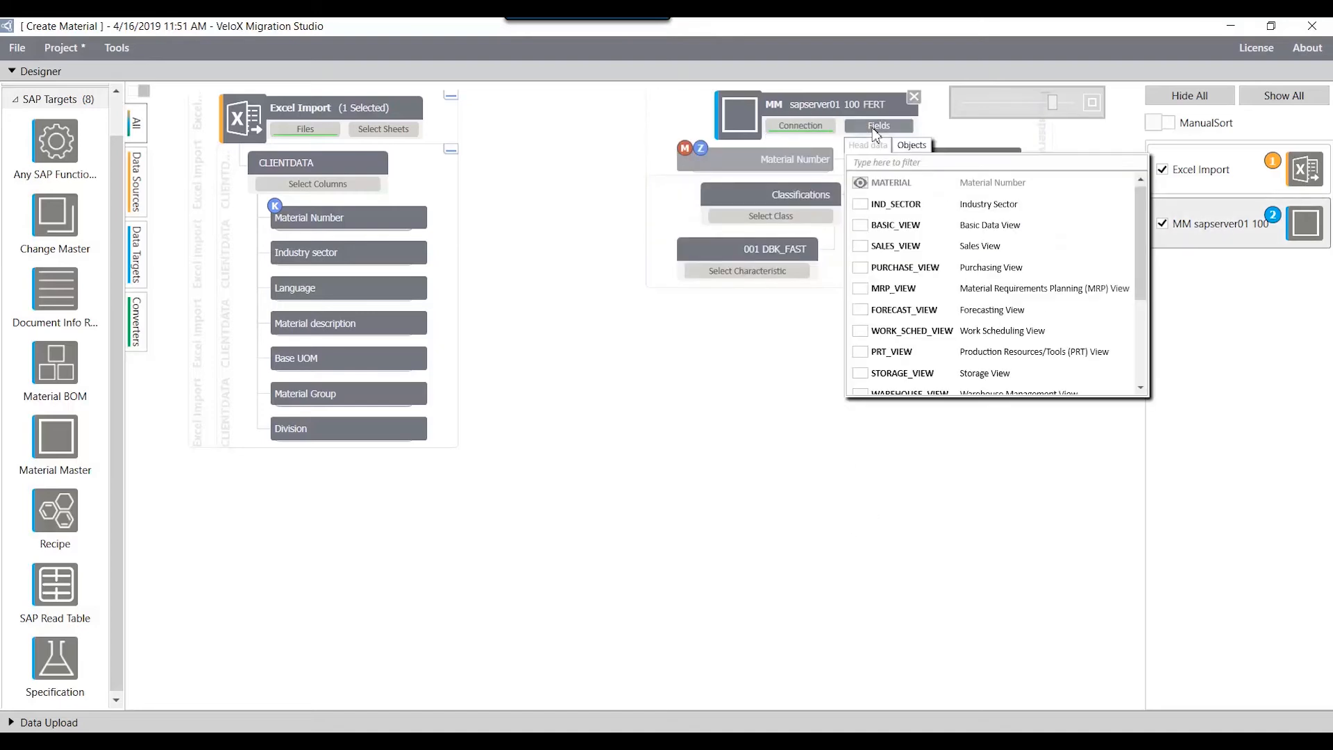
pyautogui.click(860, 204)
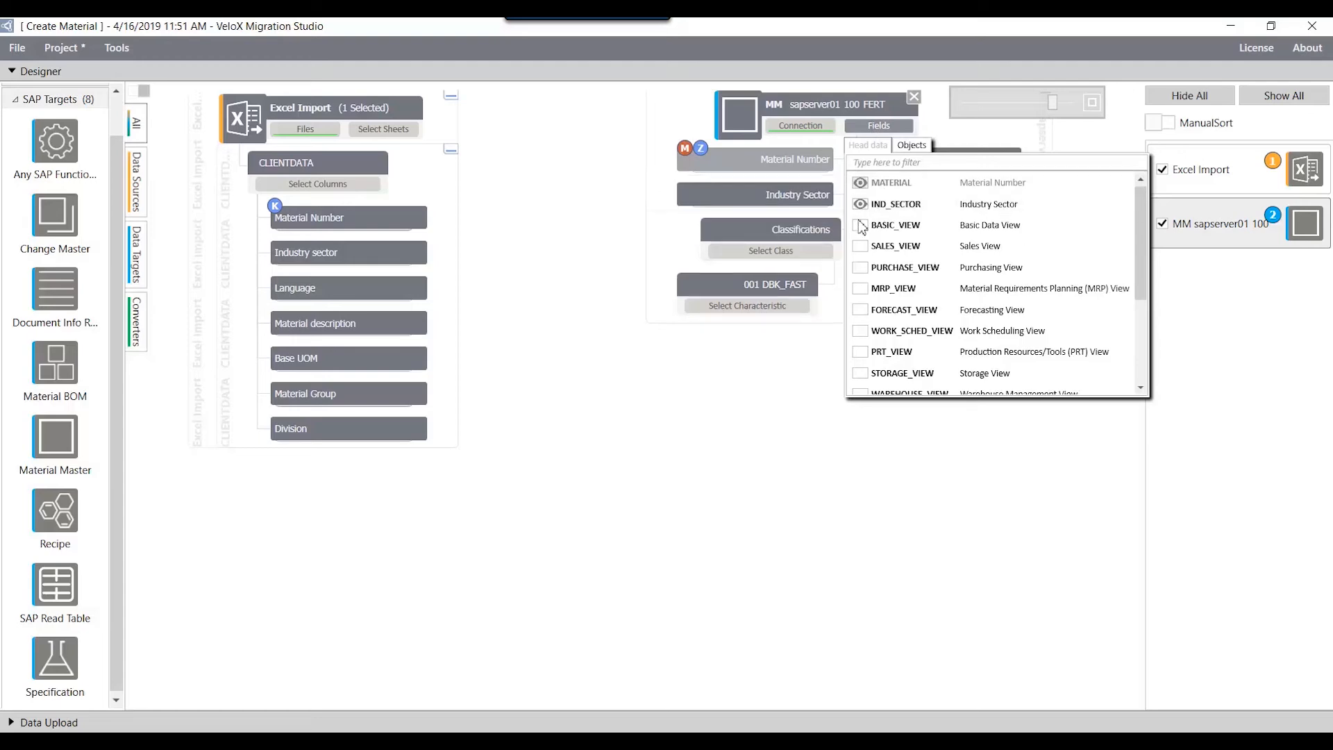
pyautogui.click(861, 226)
# Step: Add the Client-specific material data and Material descriptions objects to the Material Master, with one description entry
pyautogui.click(876, 146)
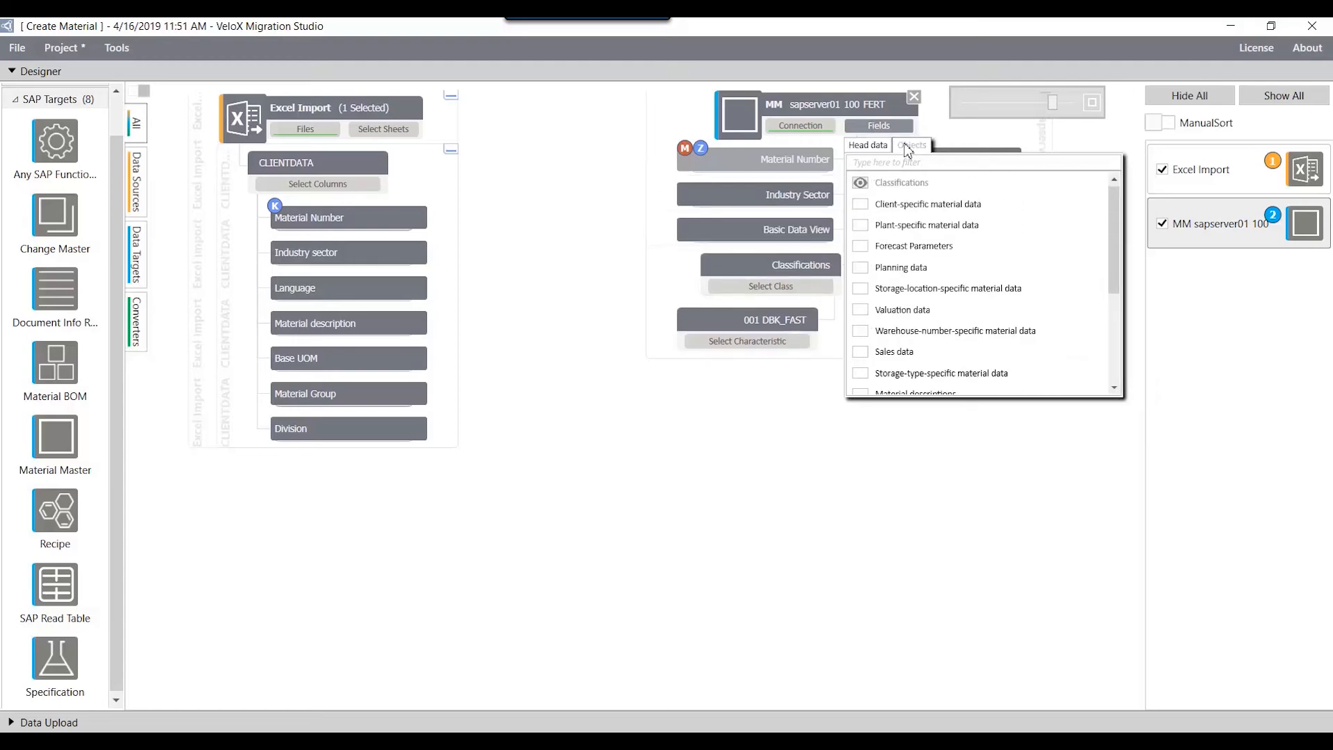
pyautogui.click(892, 203)
pyautogui.scroll(-1, 895, 281)
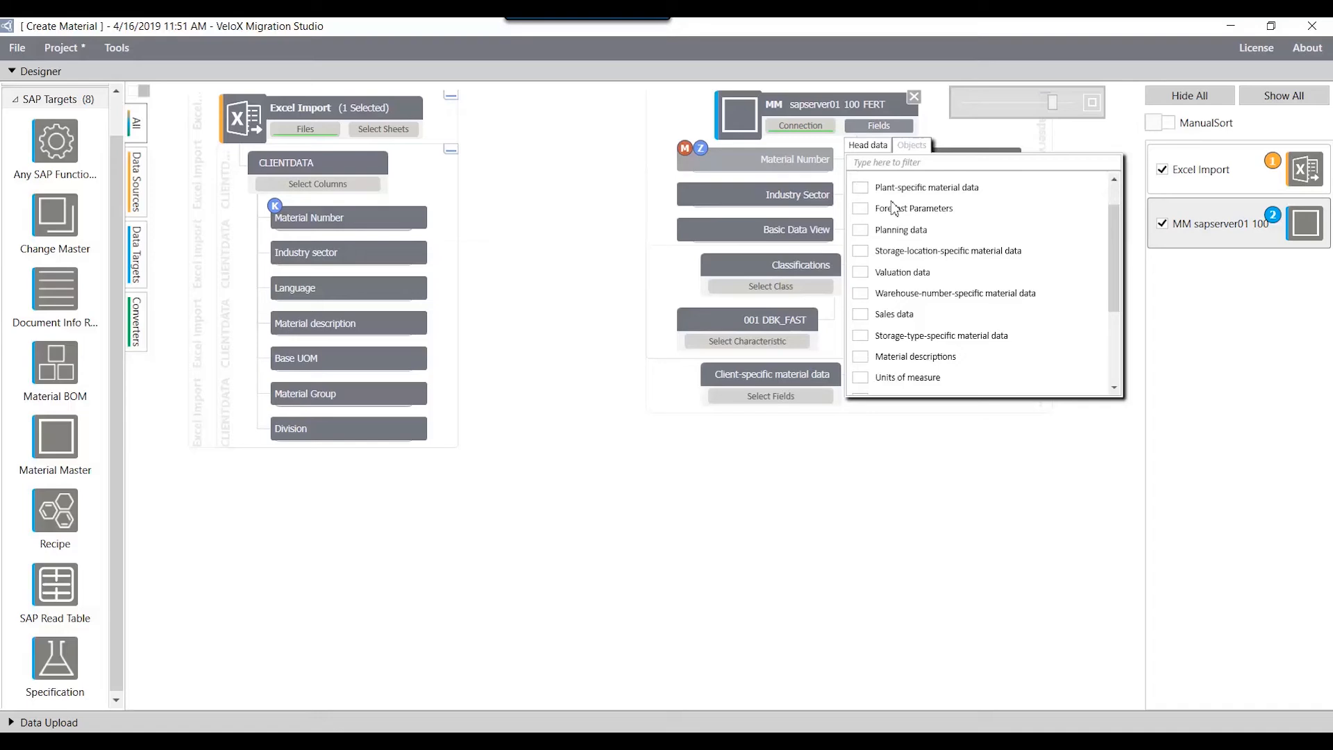
pyautogui.click(895, 357)
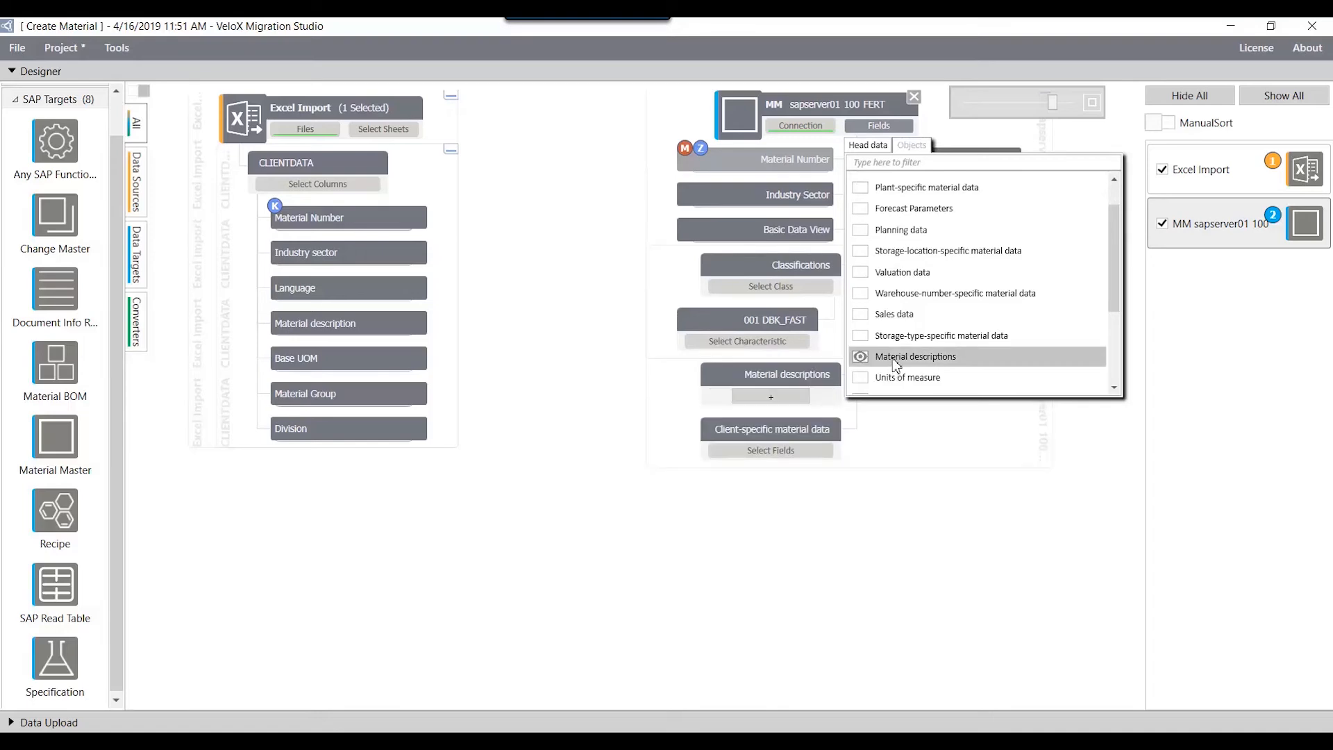
pyautogui.click(886, 514)
pyautogui.click(766, 403)
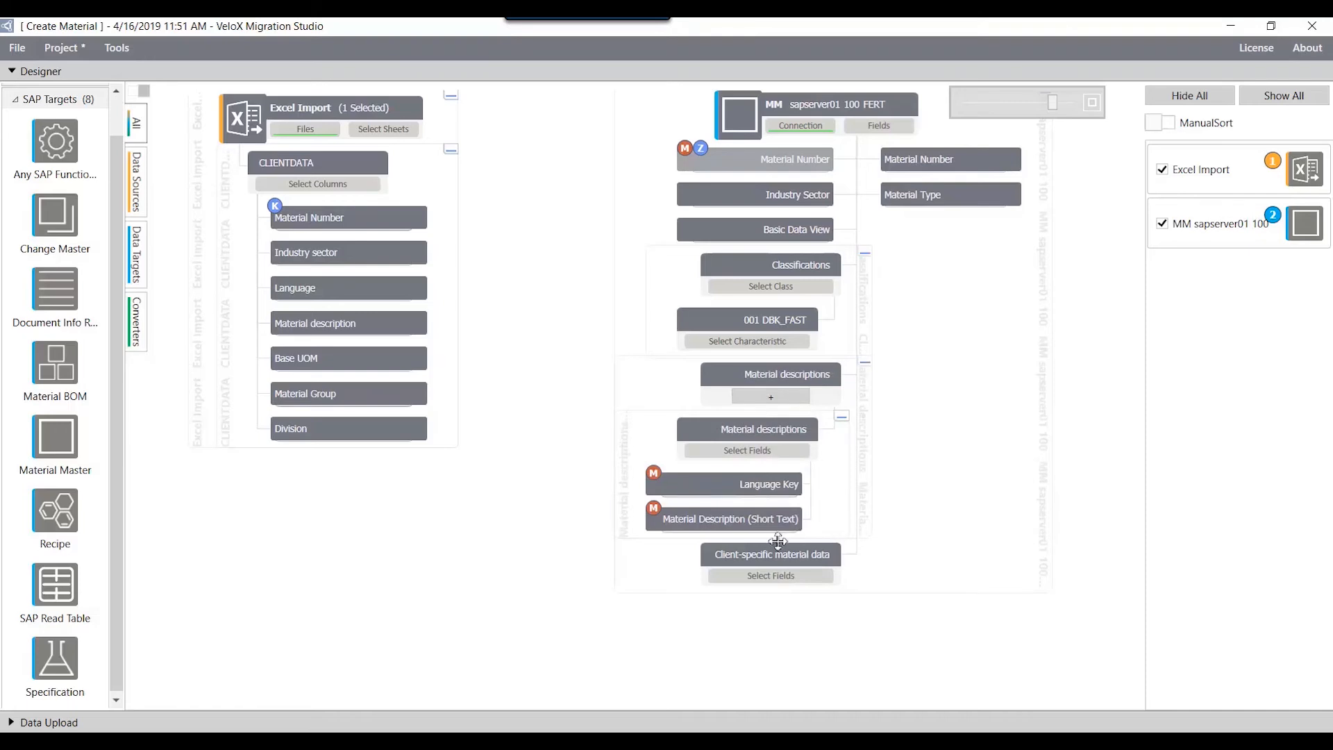
# Step: Add the Base Unit of Measure, Material Group and Division fields to the Client-specific material data object
pyautogui.click(778, 576)
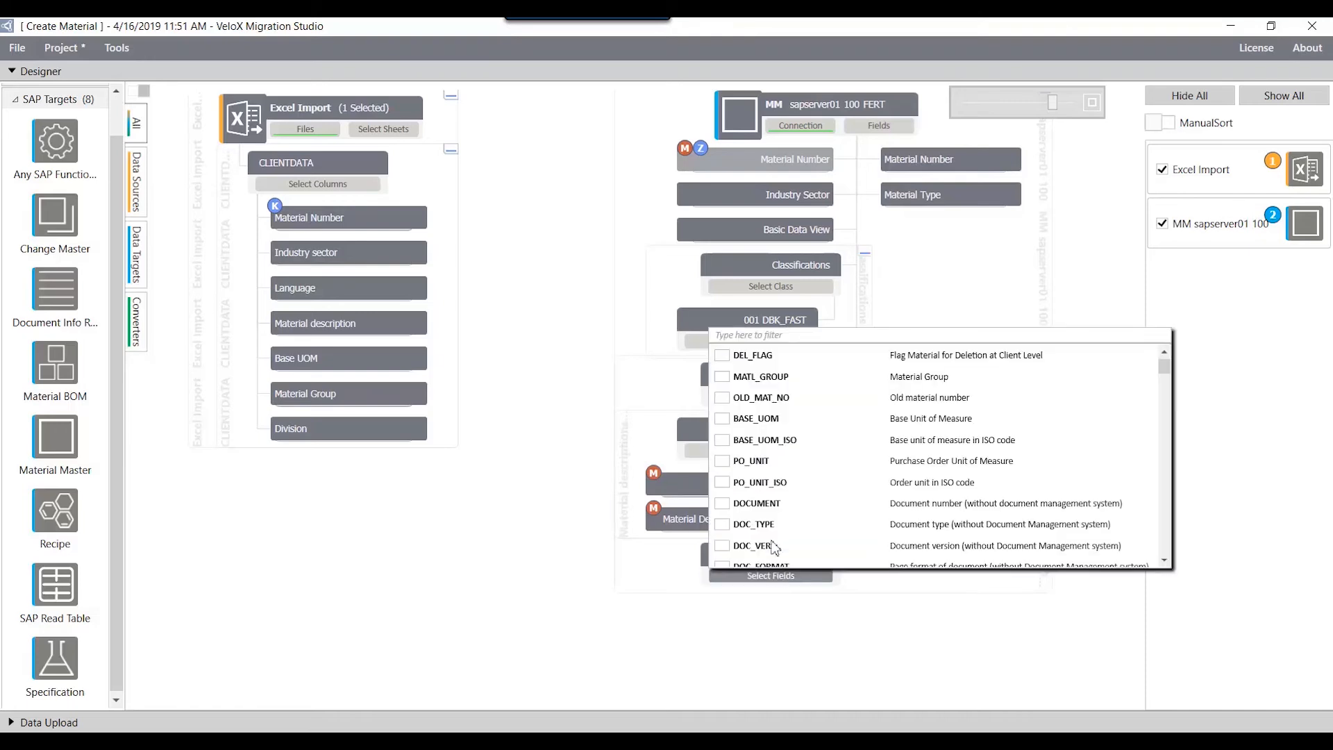
pyautogui.click(722, 419)
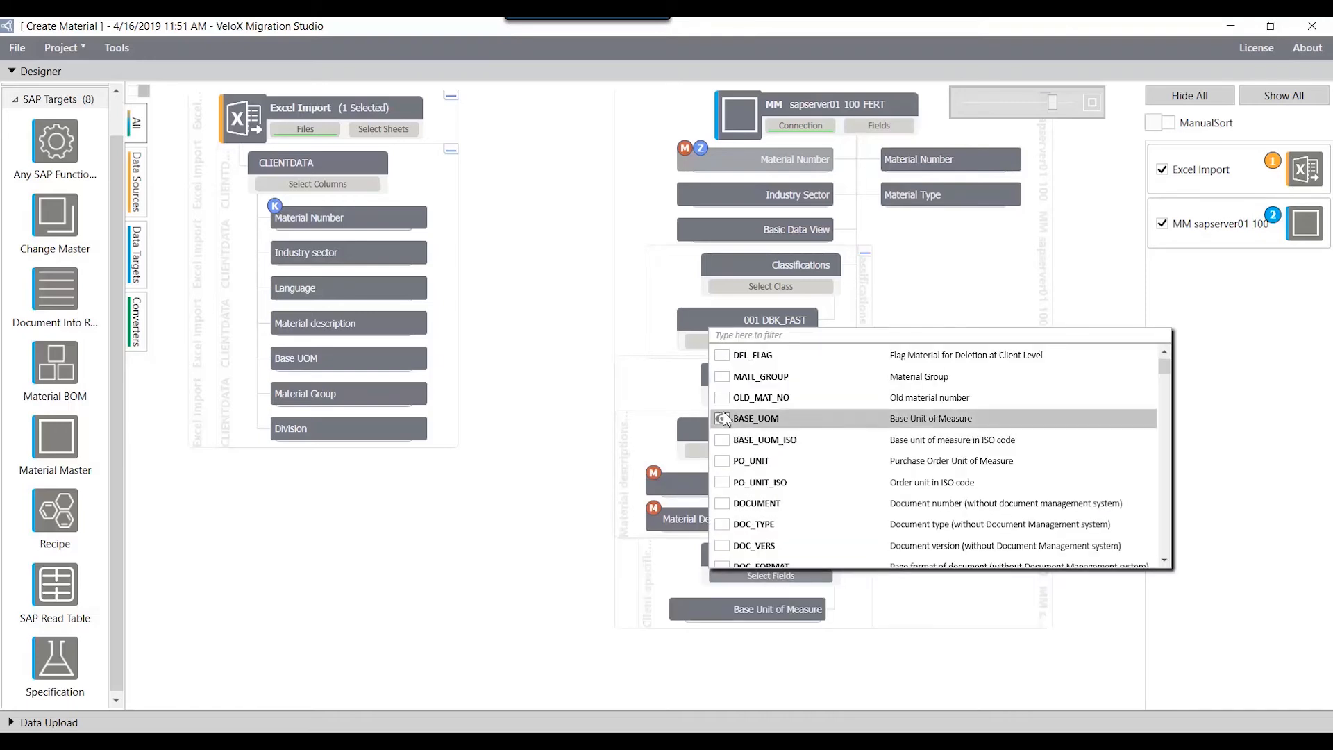
pyautogui.click(722, 376)
pyautogui.click(725, 336)
pyautogui.write('div')
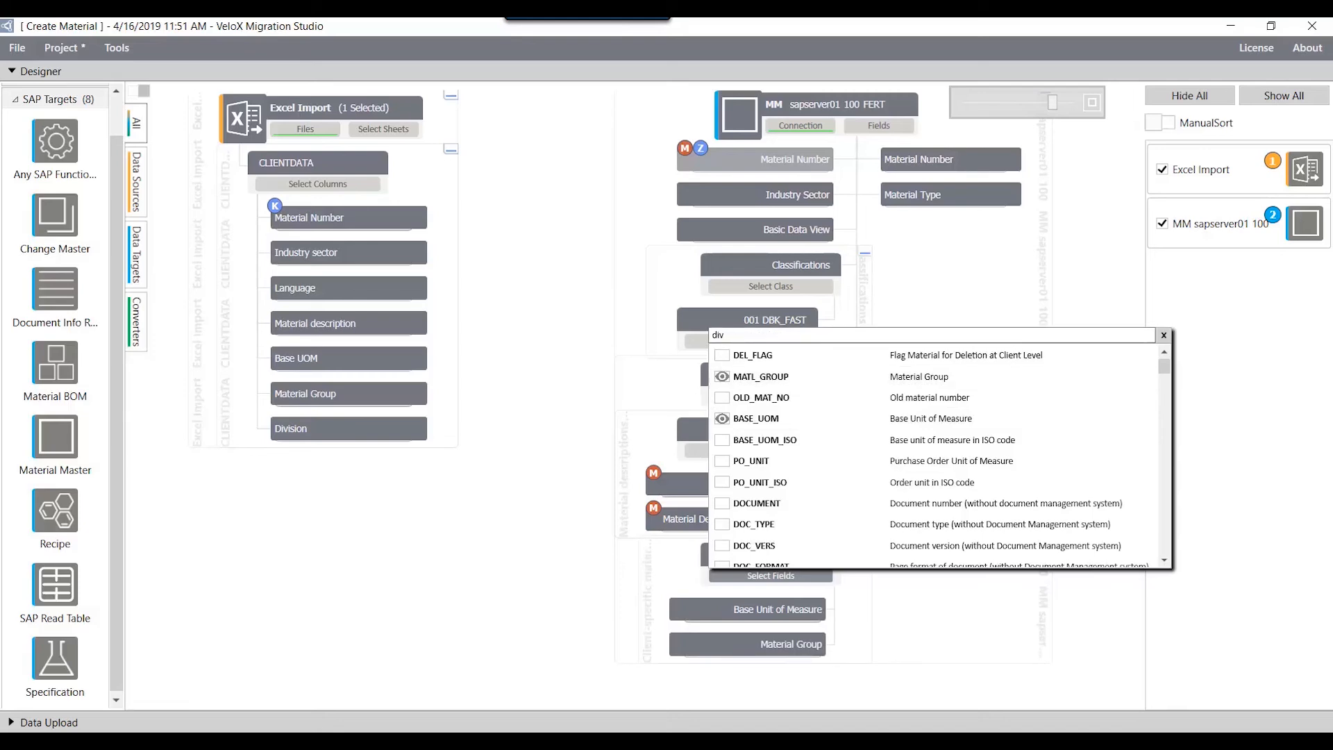
pyautogui.click(722, 611)
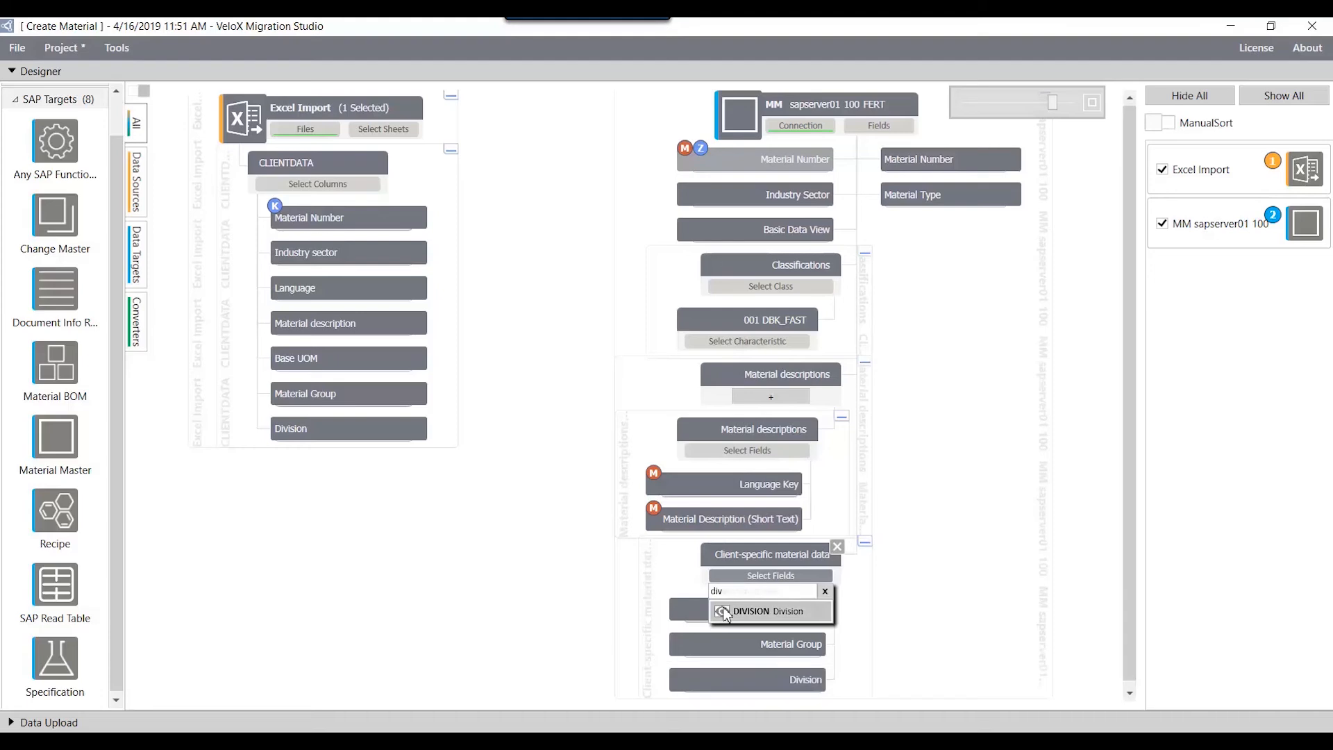
pyautogui.click(730, 556)
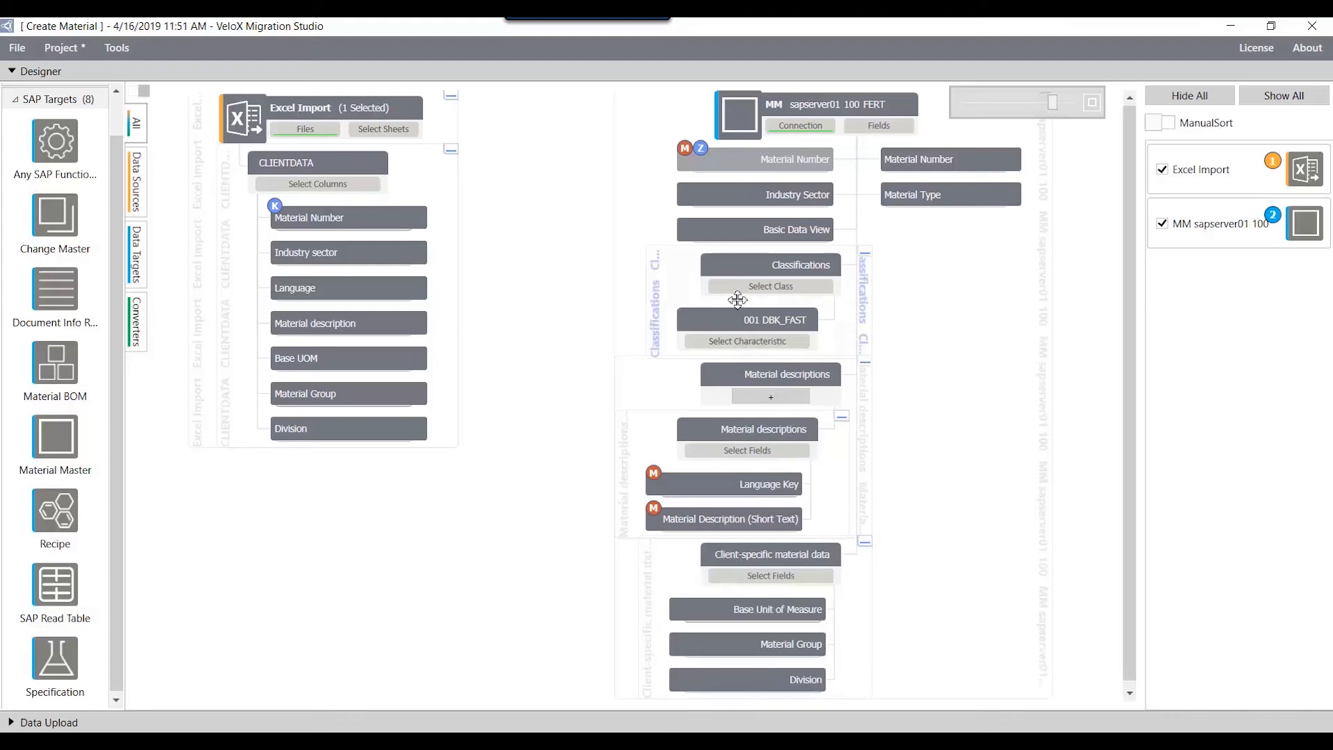
# Step: Set the Basic Data View field to use a default value with the Ignore Source option
pyautogui.click(736, 236)
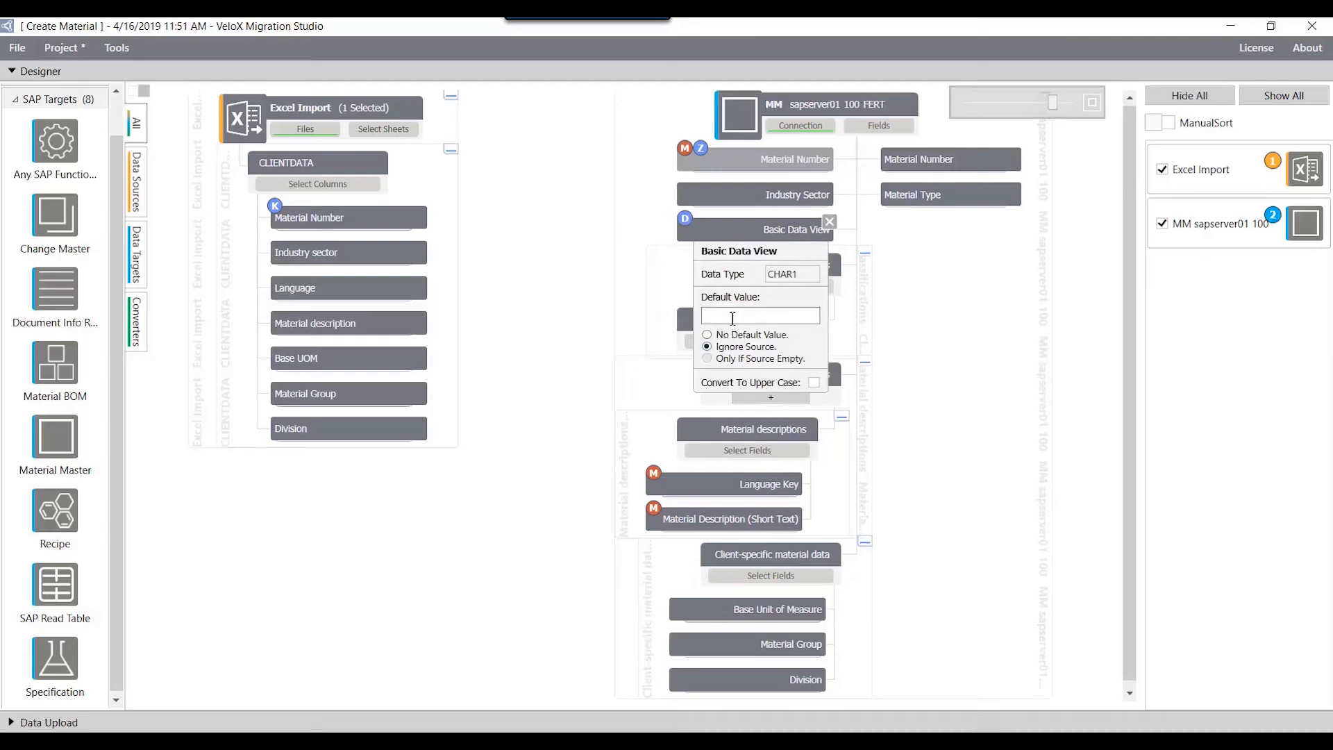
pyautogui.click(727, 231)
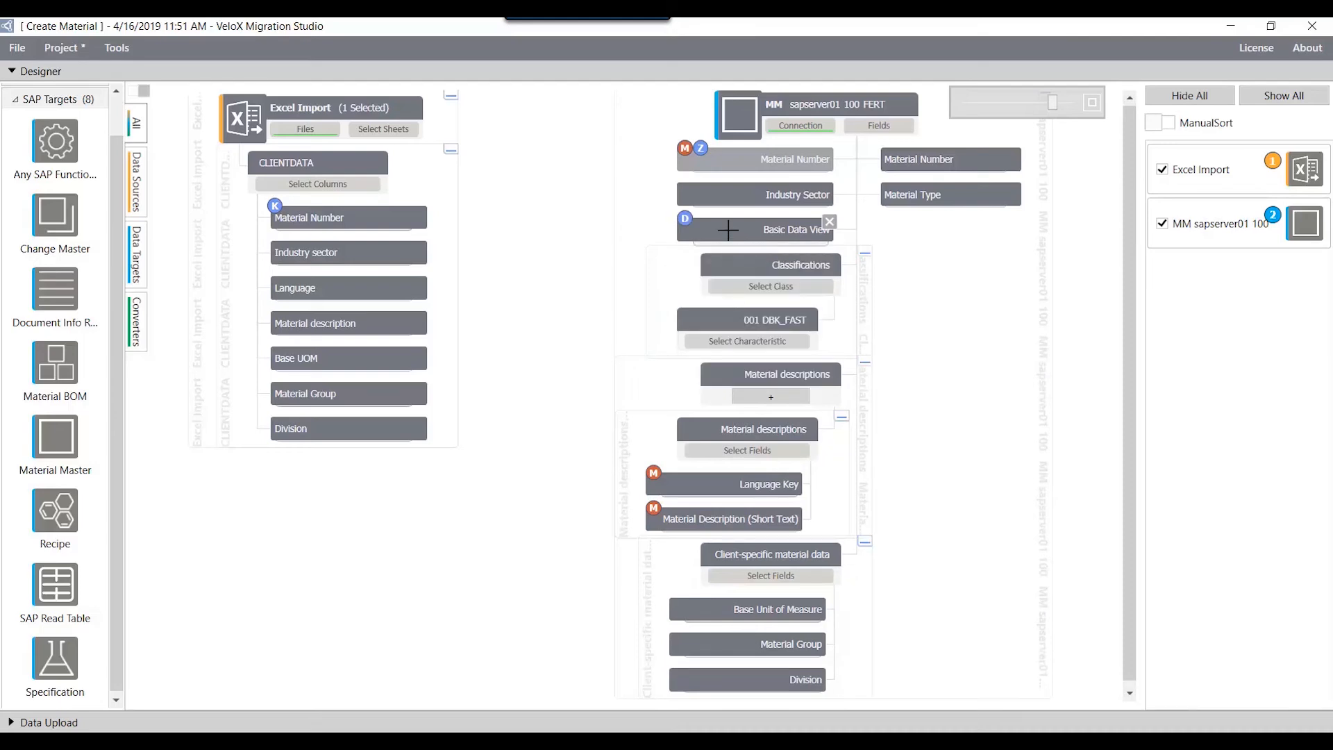
# Step: Map the Excel industry sector, language, material description, base UOM, material group and division columns to their matching Material Master fields
pyautogui.moveTo(400, 252); pyautogui.dragTo(688, 196)
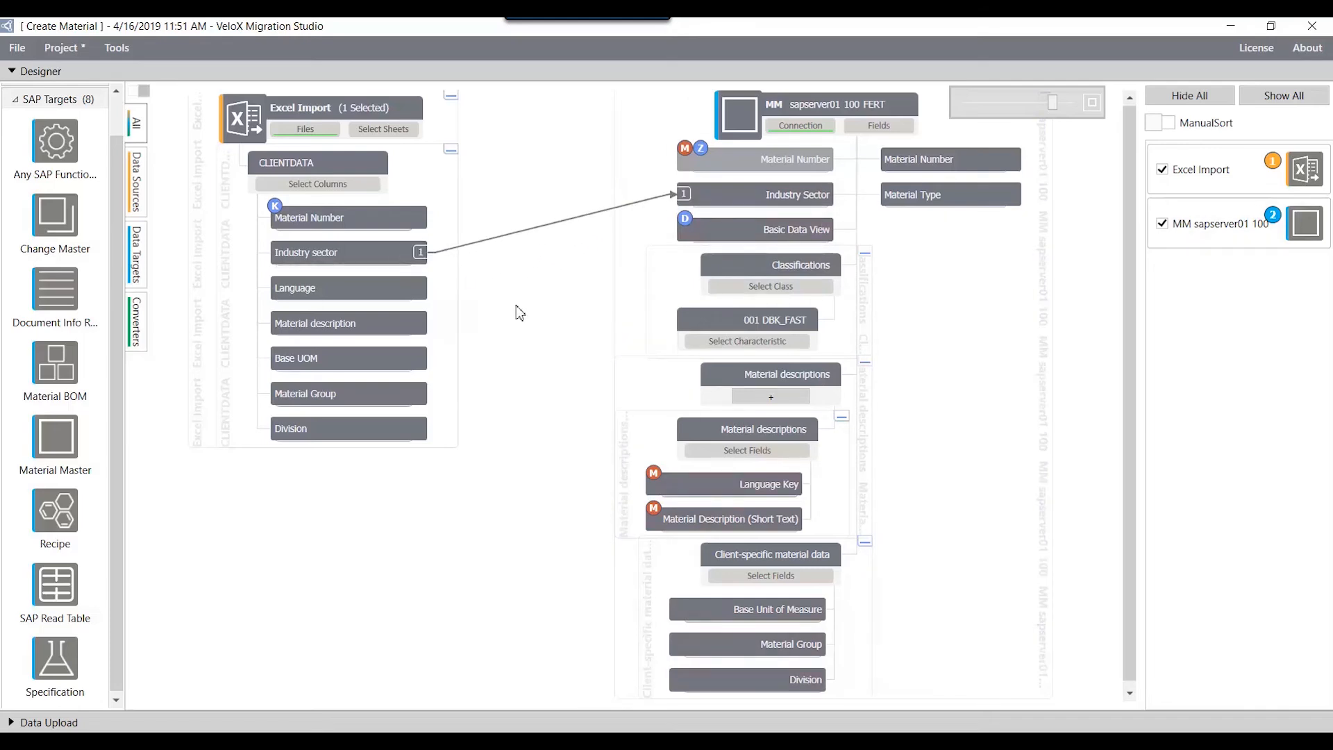
pyautogui.moveTo(381, 295)
pyautogui.mouseDown()
pyautogui.moveTo(529, 375)
pyautogui.moveTo(647, 478)
pyautogui.moveTo(673, 484)
pyautogui.mouseUp()
pyautogui.moveTo(387, 323); pyautogui.dragTo(659, 520)
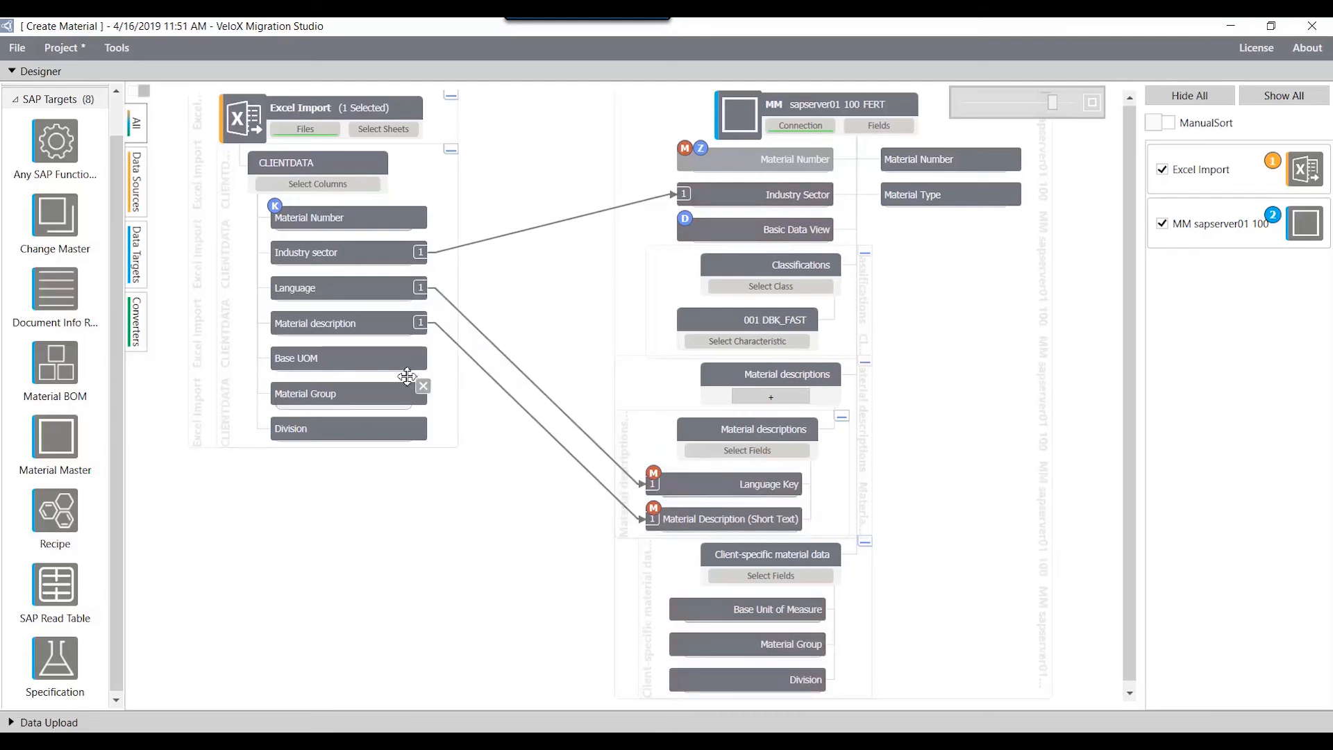
pyautogui.moveTo(386, 358); pyautogui.dragTo(678, 611)
pyautogui.moveTo(401, 394); pyautogui.dragTo(680, 645)
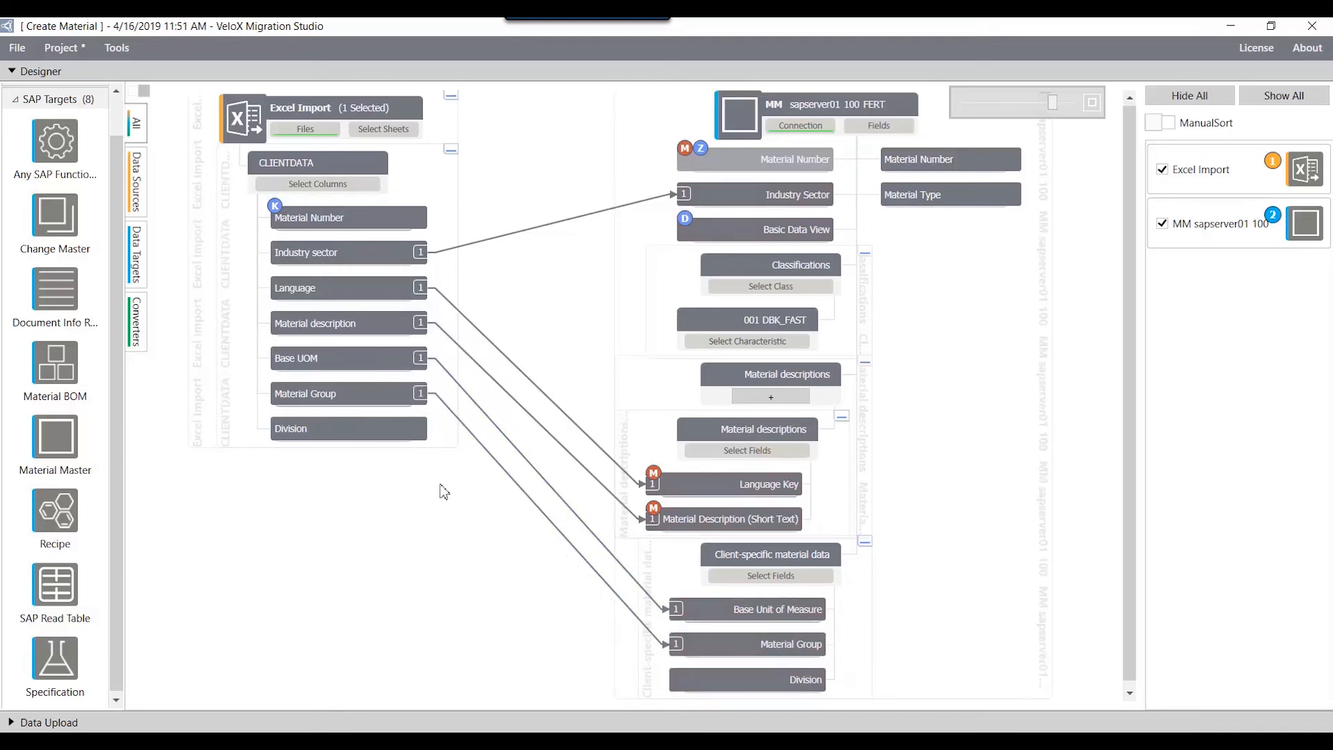
pyautogui.moveTo(395, 431); pyautogui.dragTo(698, 692)
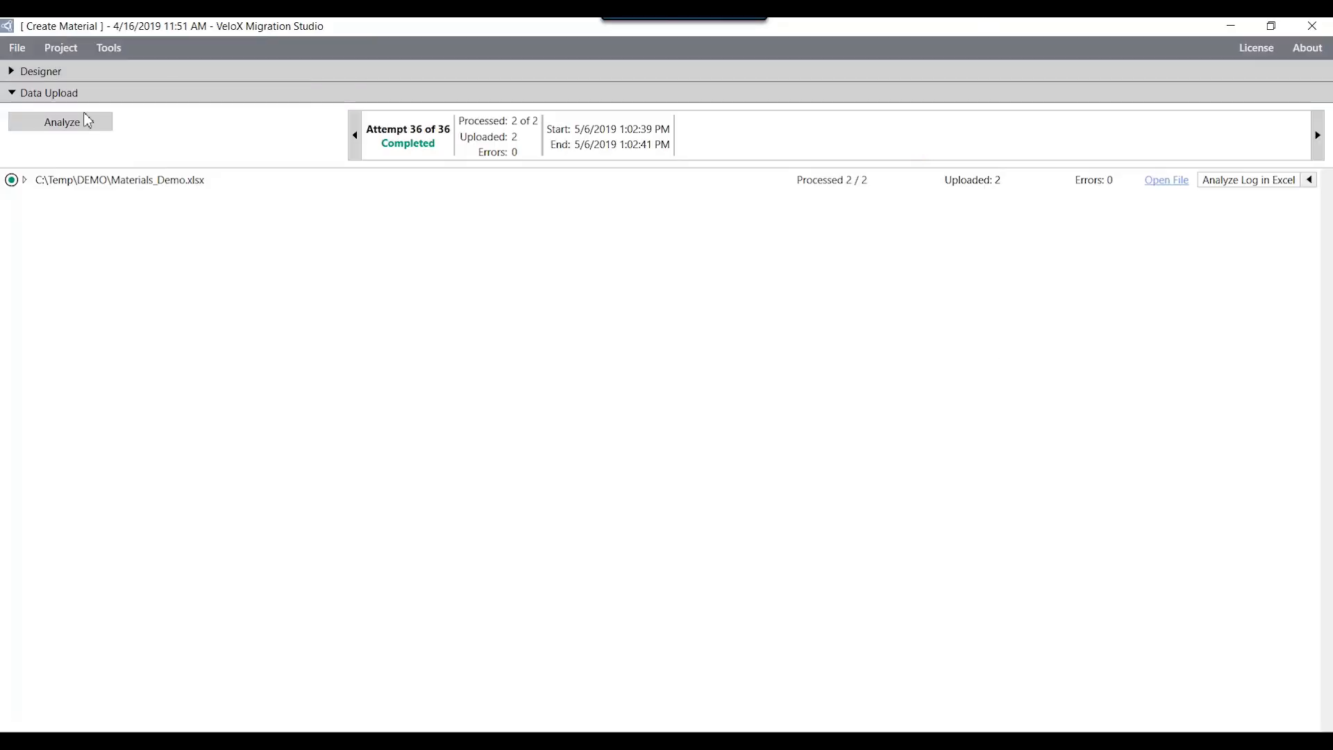
# Step: Analyze Materials_Demo.xlsx for a new upload attempt and start the upload with Detailed Log and simulation mode off
pyautogui.click(90, 122)
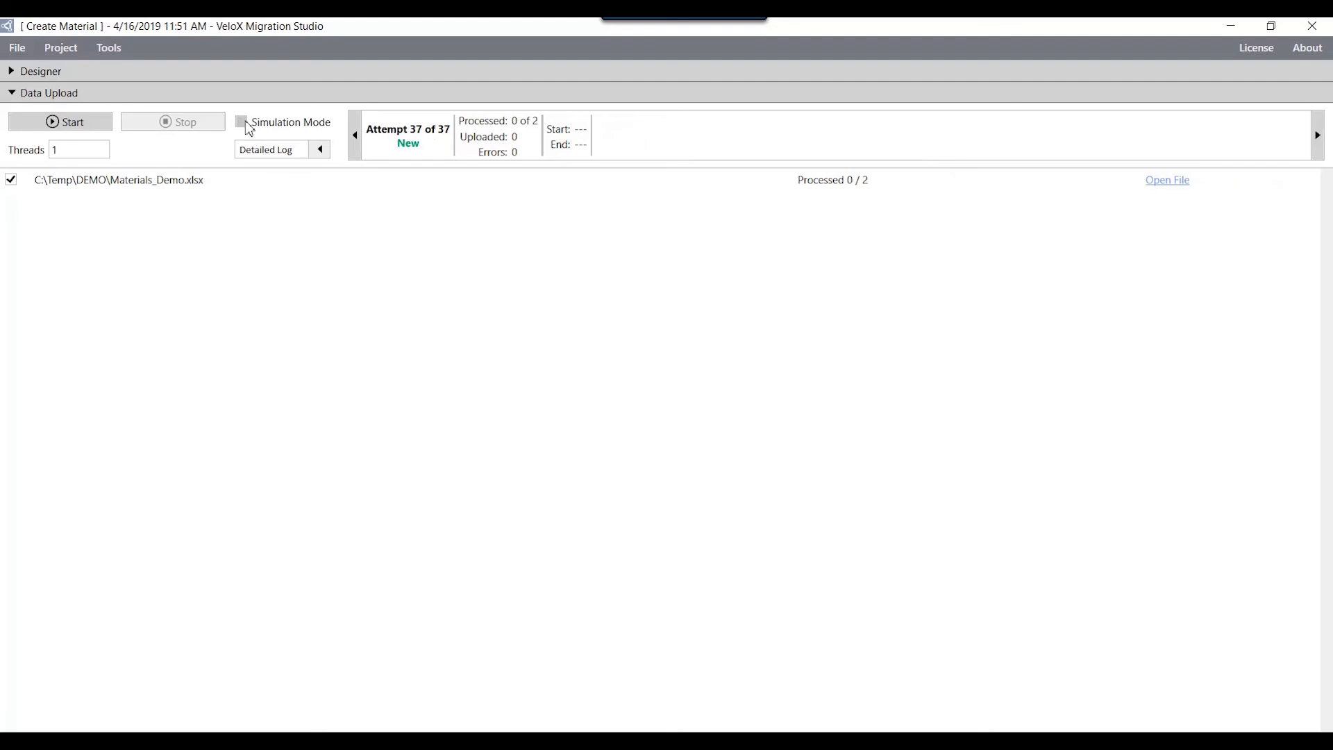
pyautogui.click(320, 151)
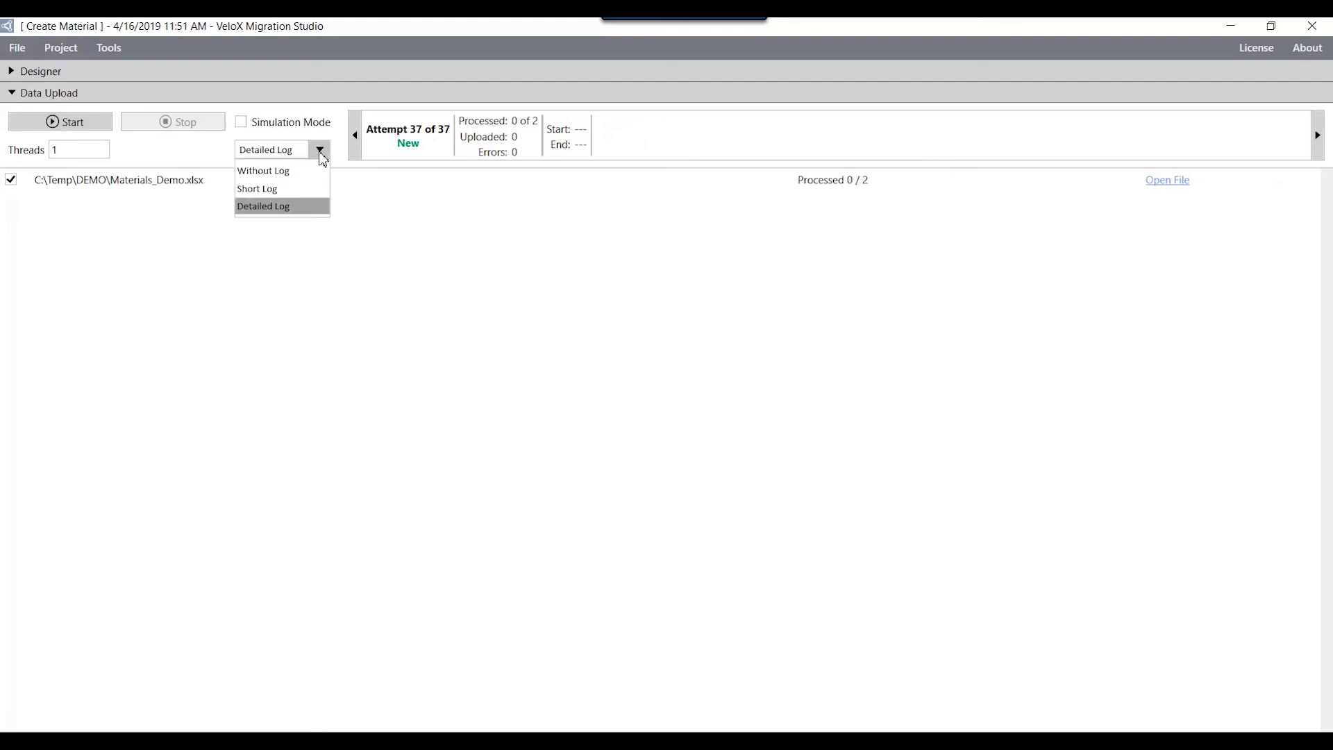
pyautogui.click(321, 153)
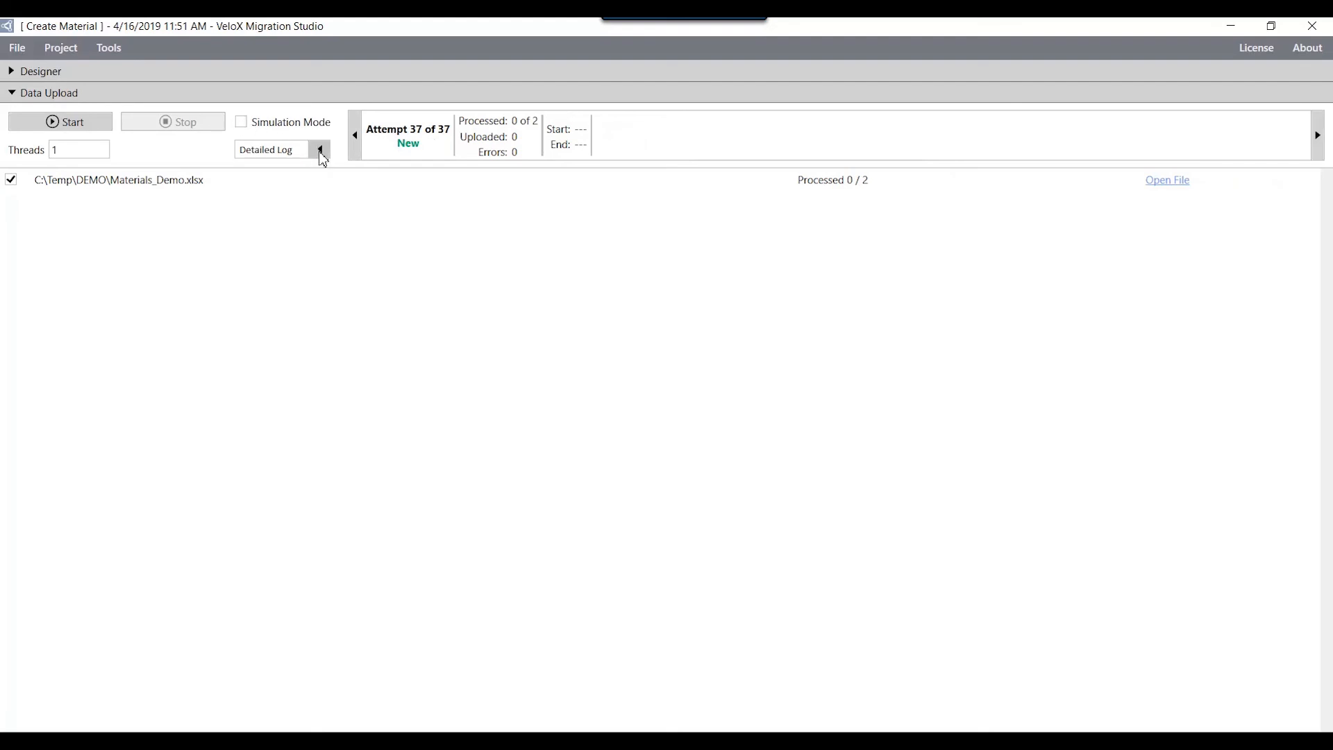
pyautogui.click(101, 126)
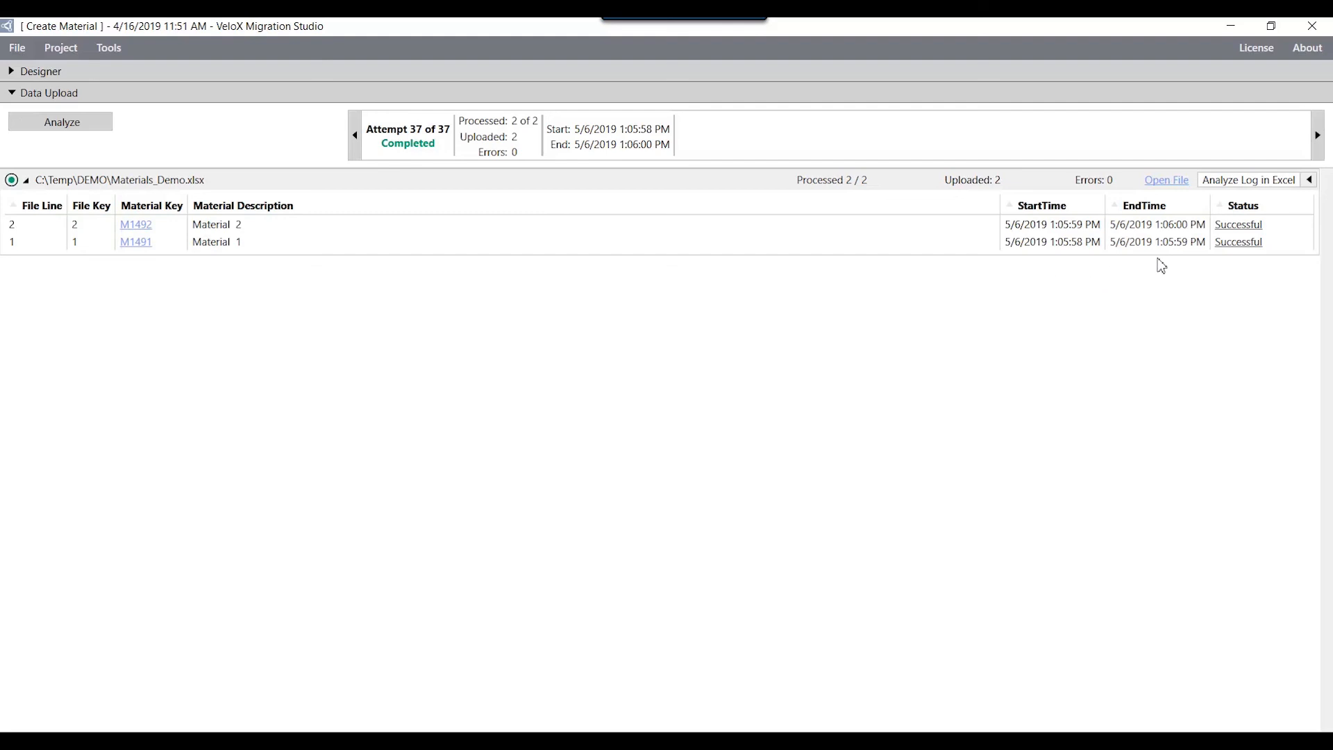
# Step: Open the upload log in Excel for all records, check the generated material keys, and close the workbook
pyautogui.click(1310, 181)
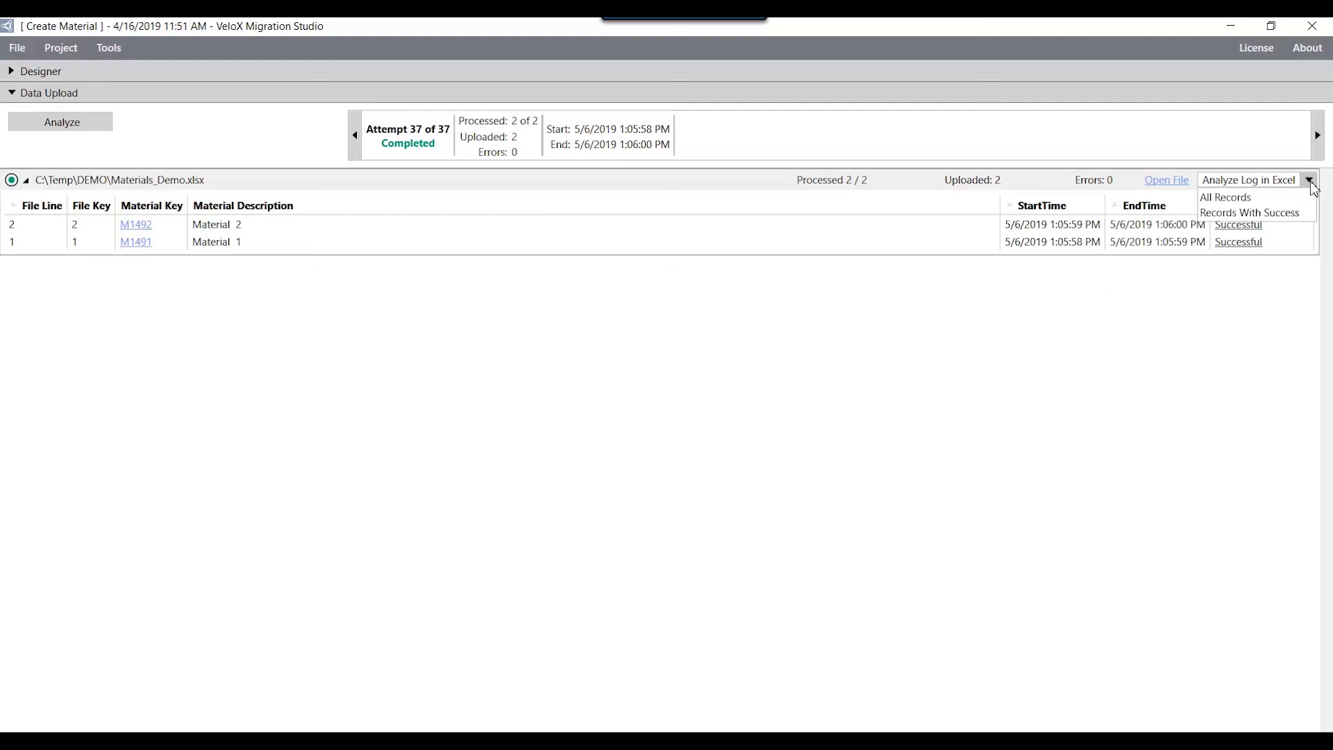
pyautogui.click(1305, 199)
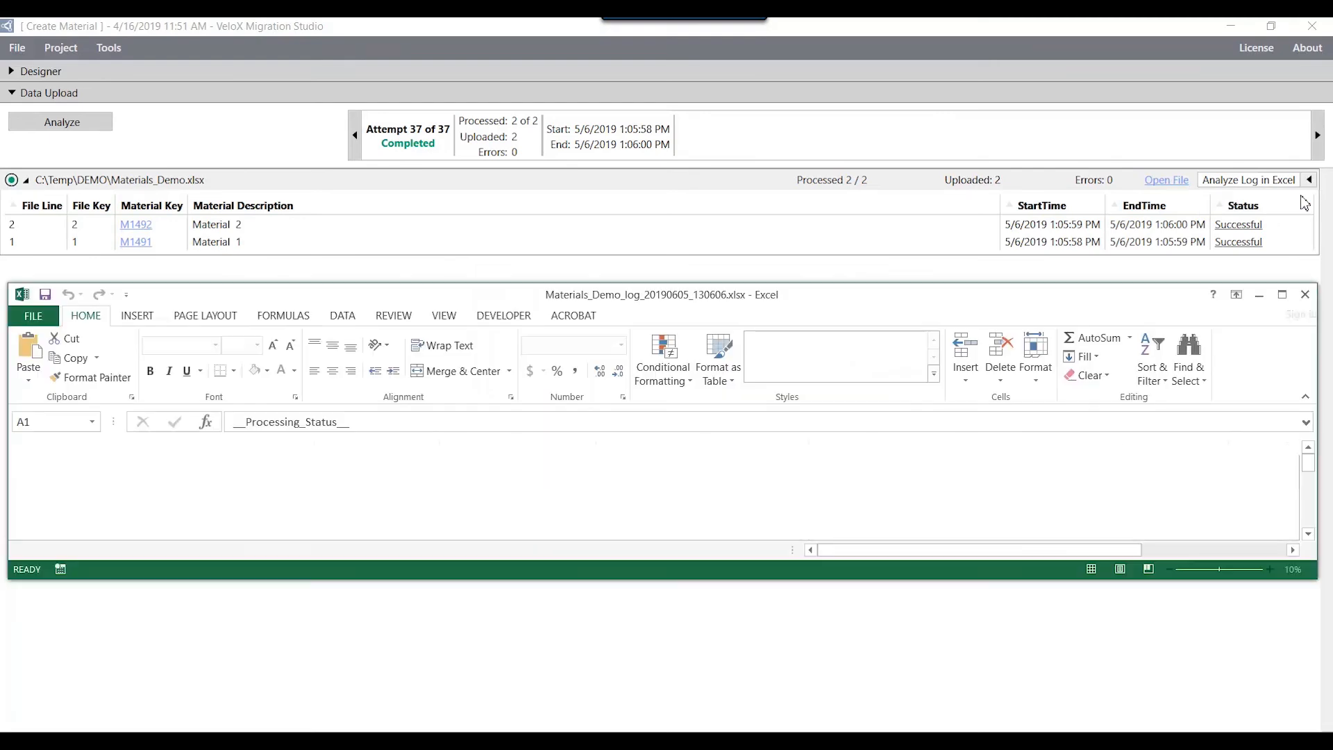
pyautogui.moveTo(959, 483); pyautogui.dragTo(956, 498)
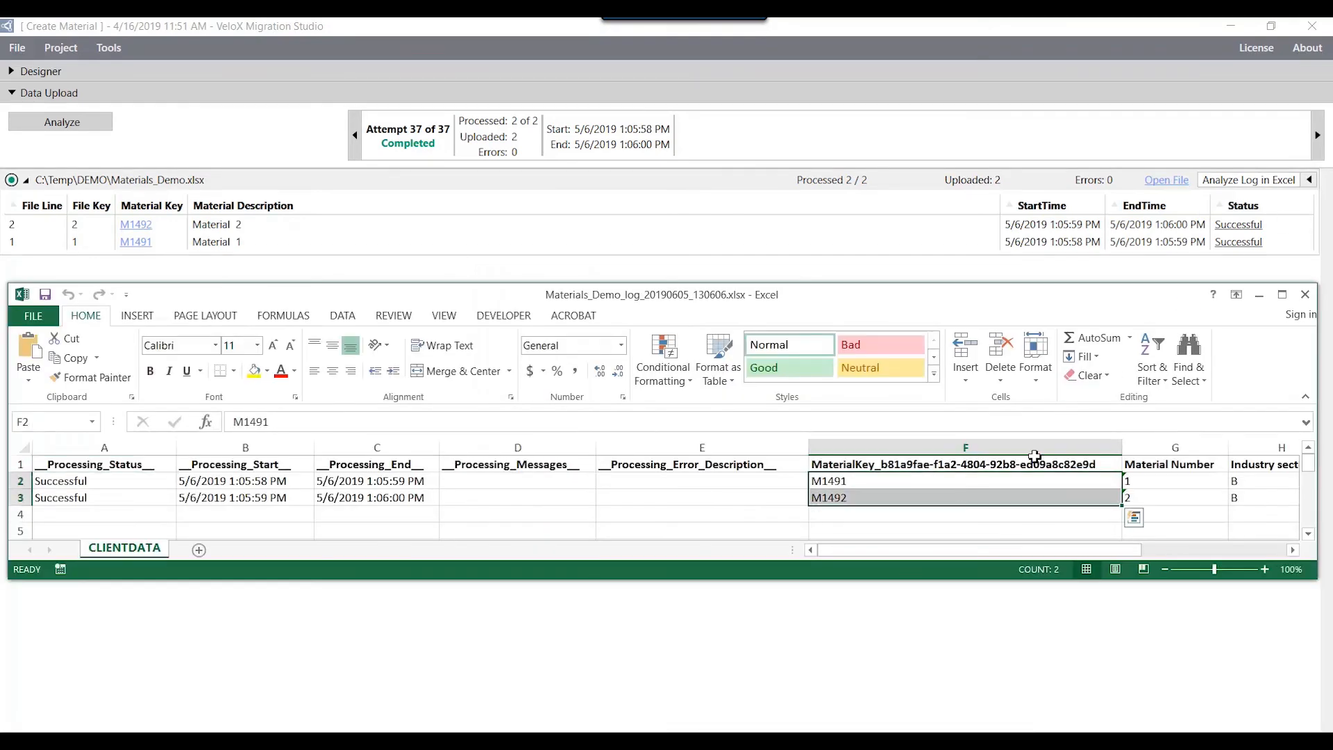
pyautogui.click(1305, 295)
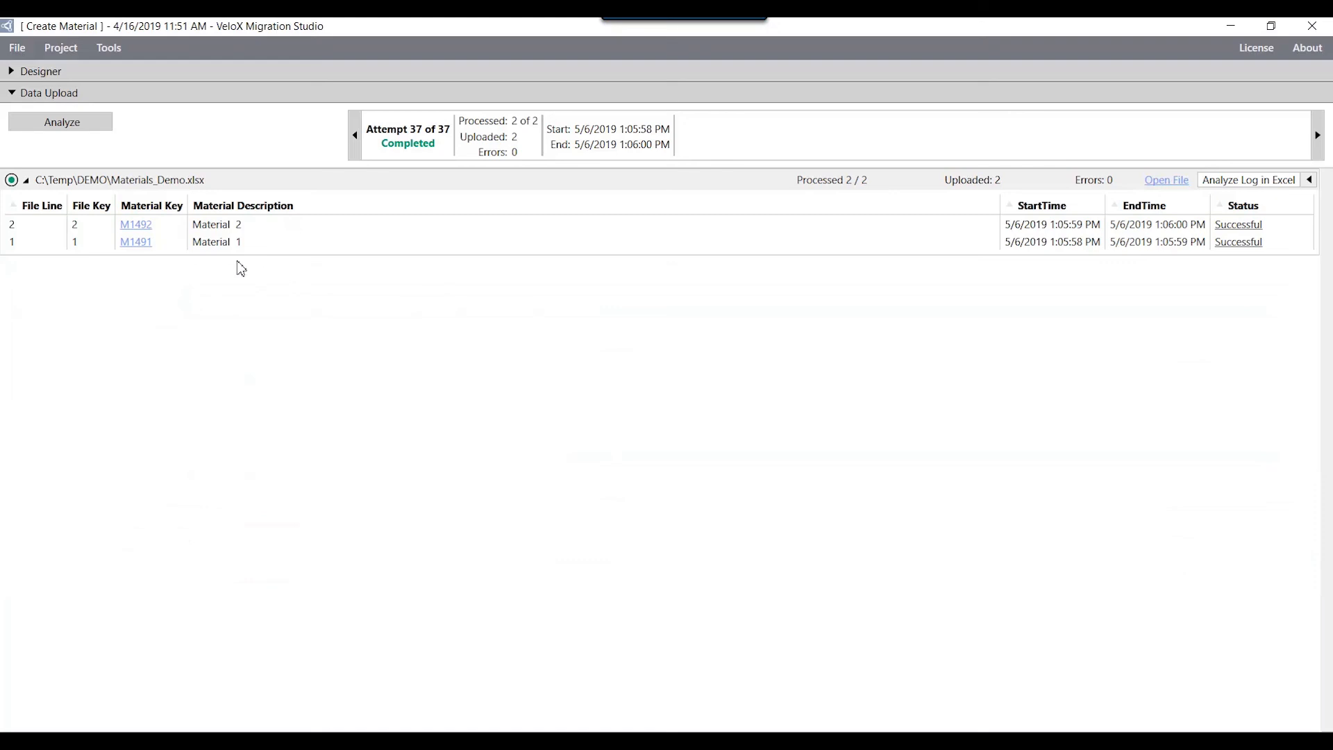
# Step: Display the uploaded Material 1 in SAP with the Basic Data 1 view, check its data, and close the SAP window
pyautogui.click(148, 244)
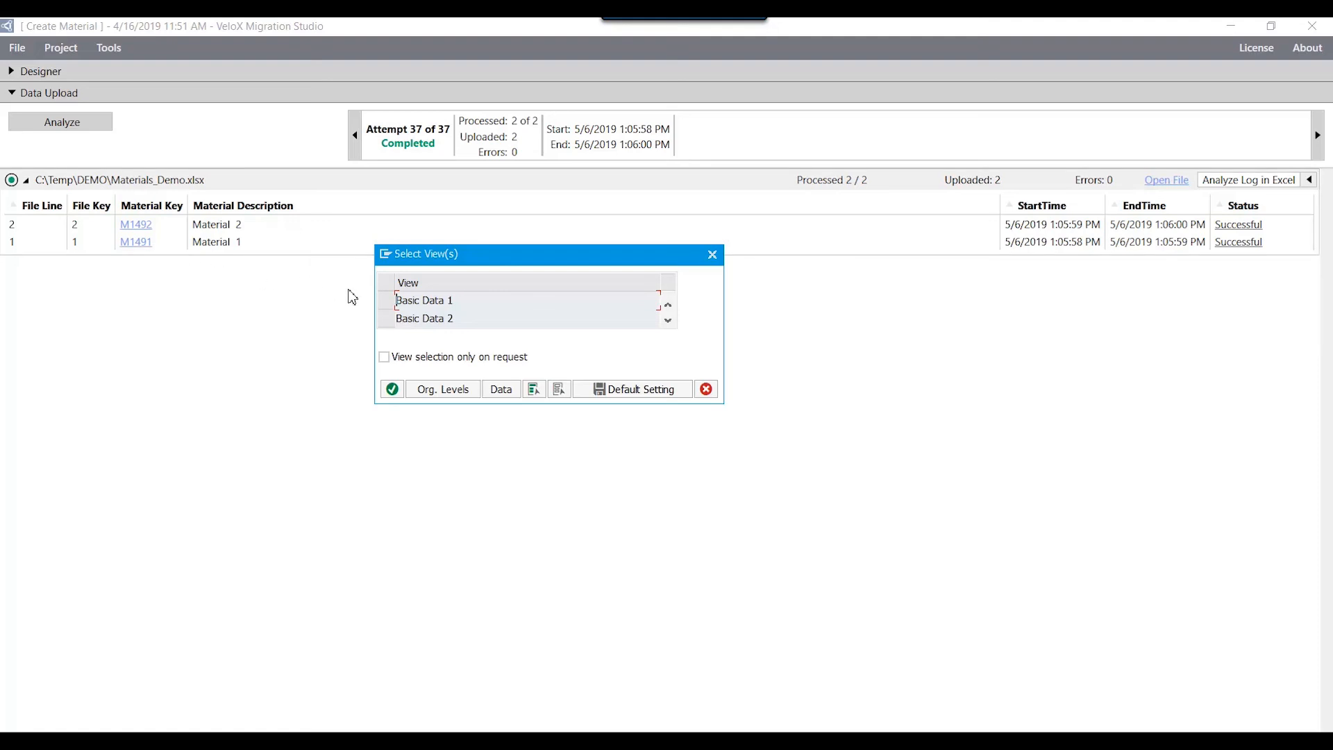
pyautogui.click(386, 303)
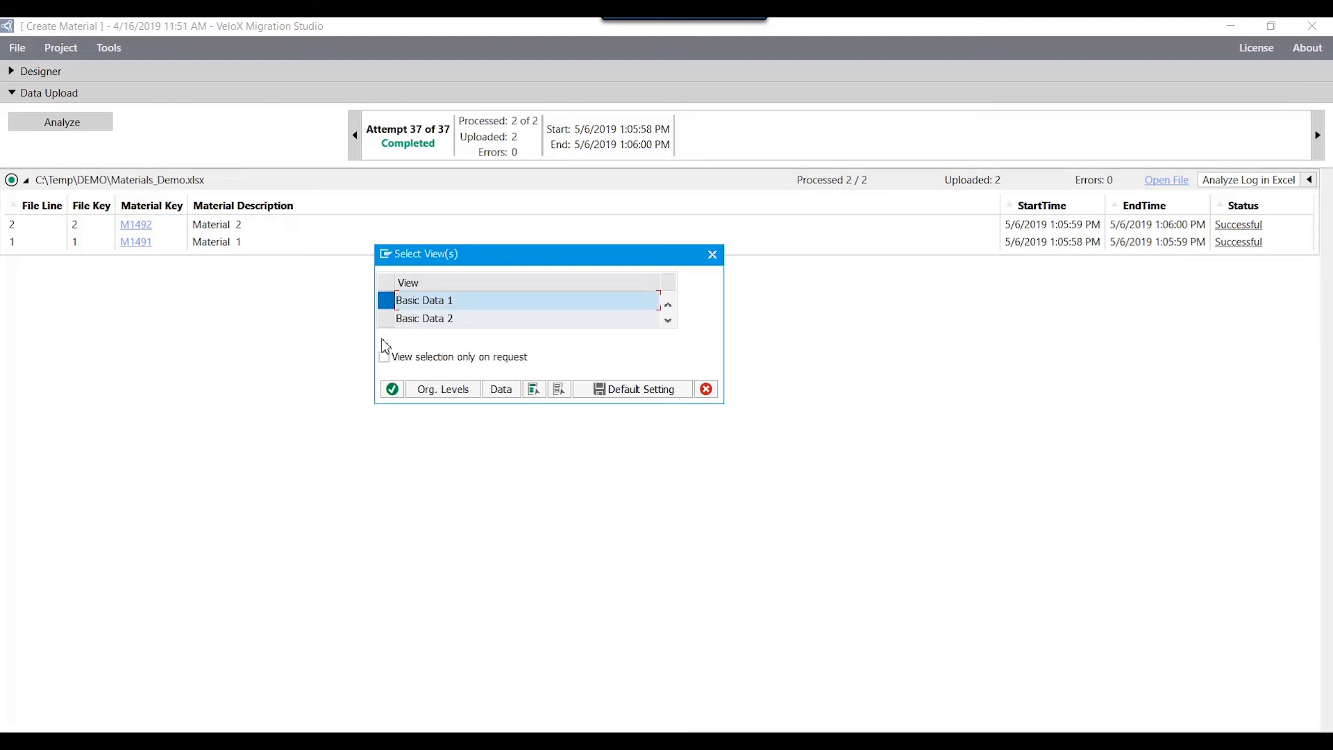
pyautogui.click(392, 389)
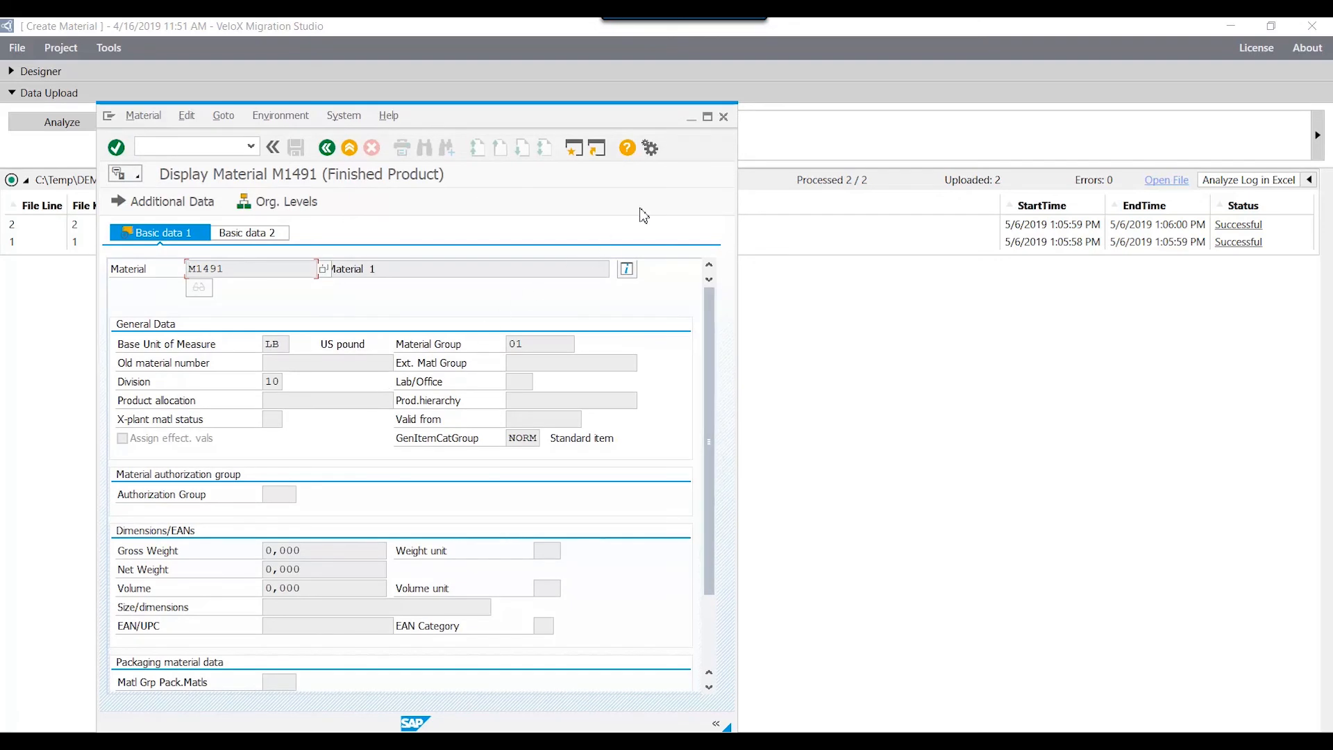
pyautogui.click(724, 116)
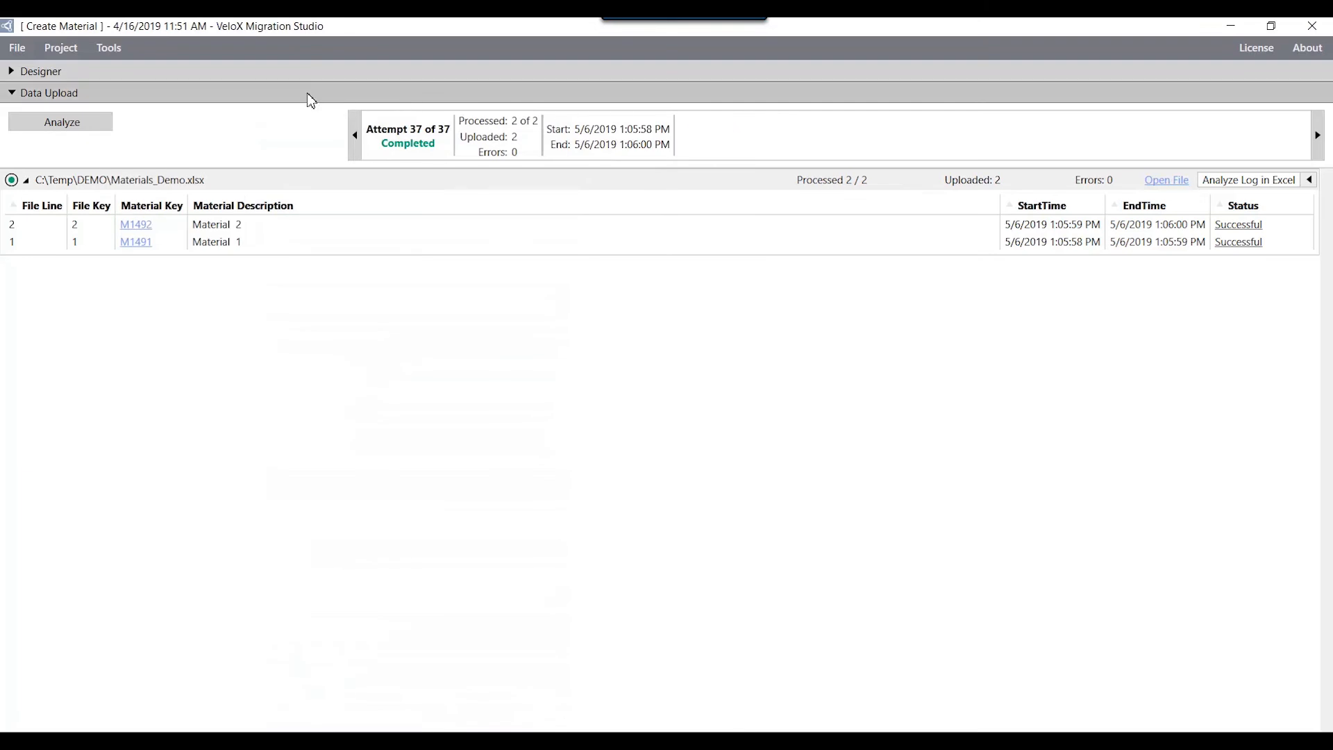
# Step: Collapse the Data Upload section and return to the Designer to view the field mapping
pyautogui.click(17, 97)
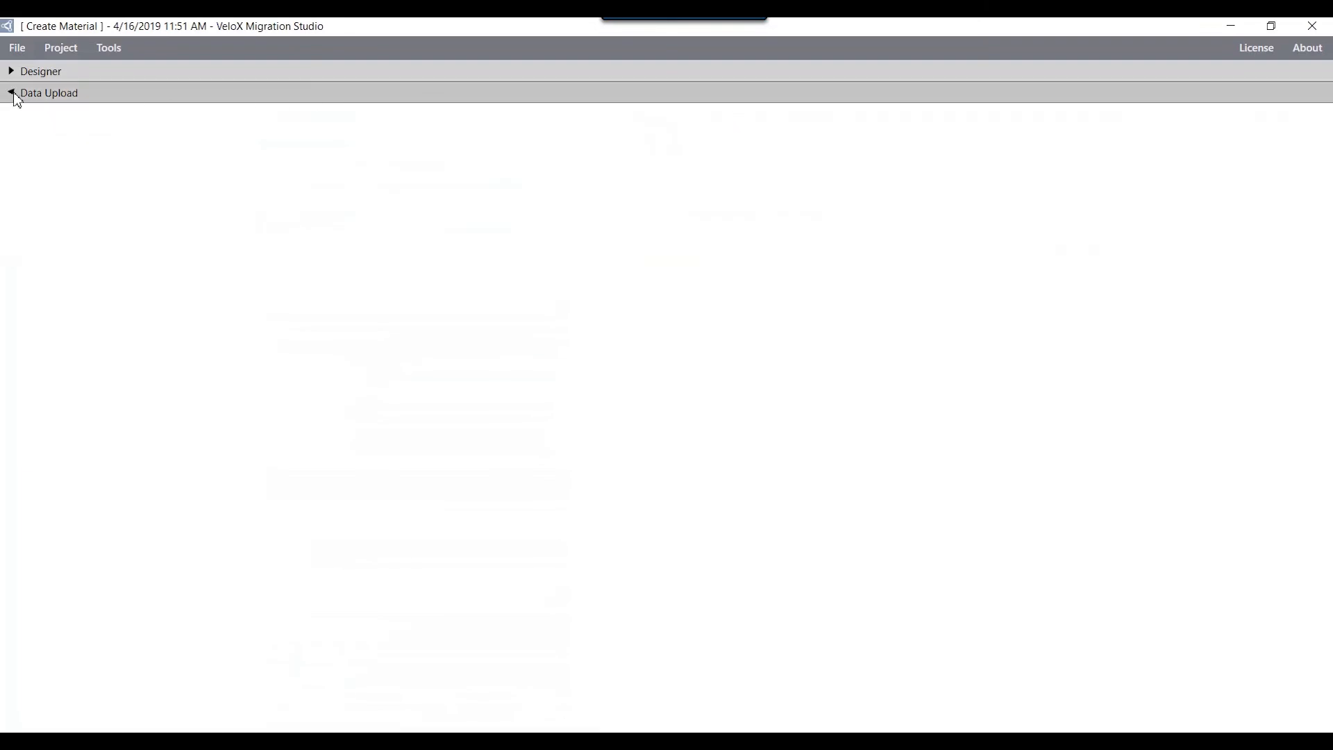
pyautogui.click(11, 72)
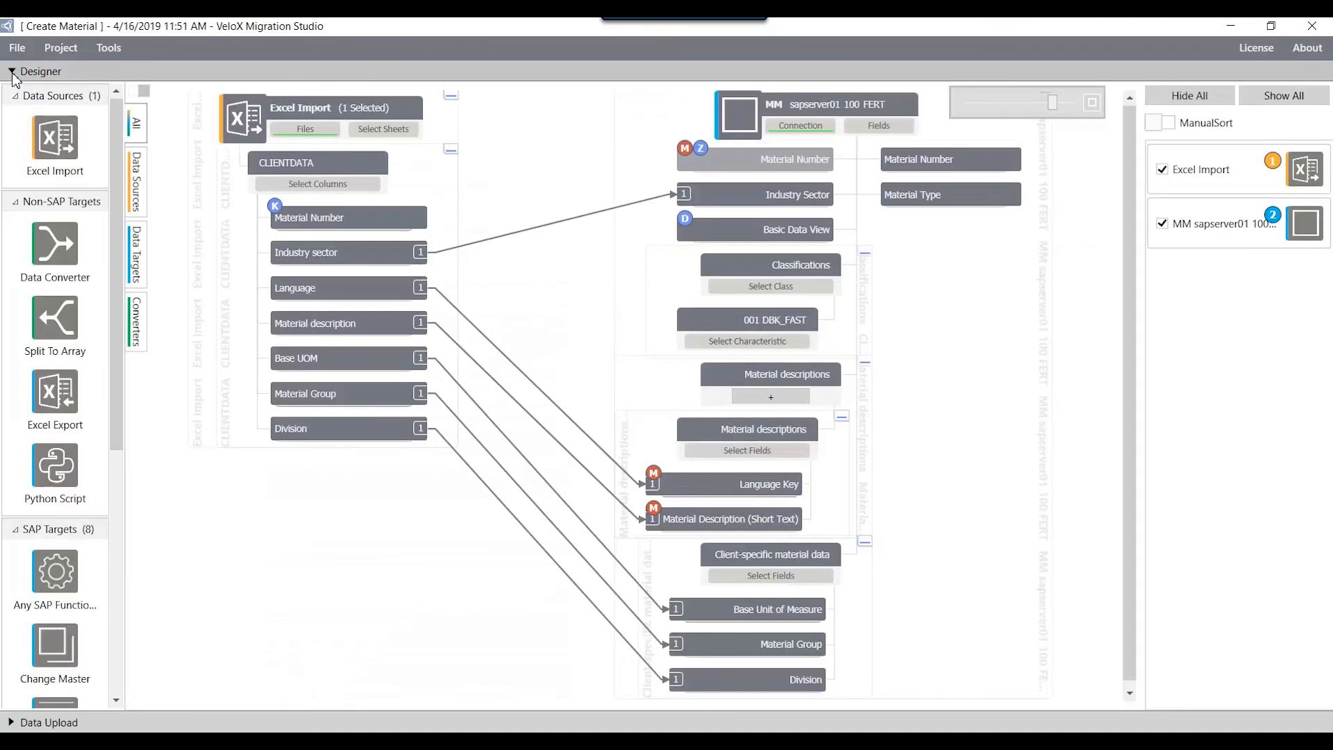